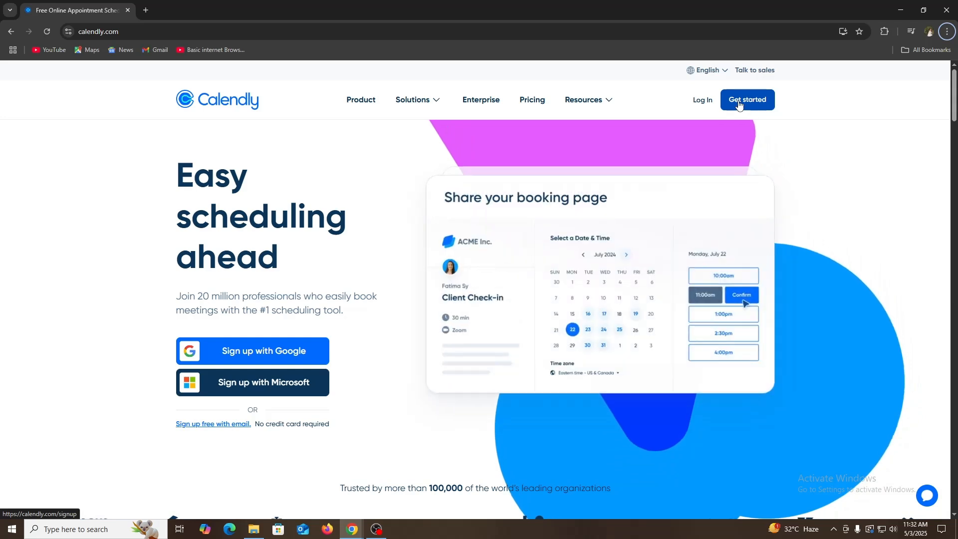
- Sign up for a Calendly account with the existing Google account, using English for the sign-in page, and grant the requested access
click(753, 110)
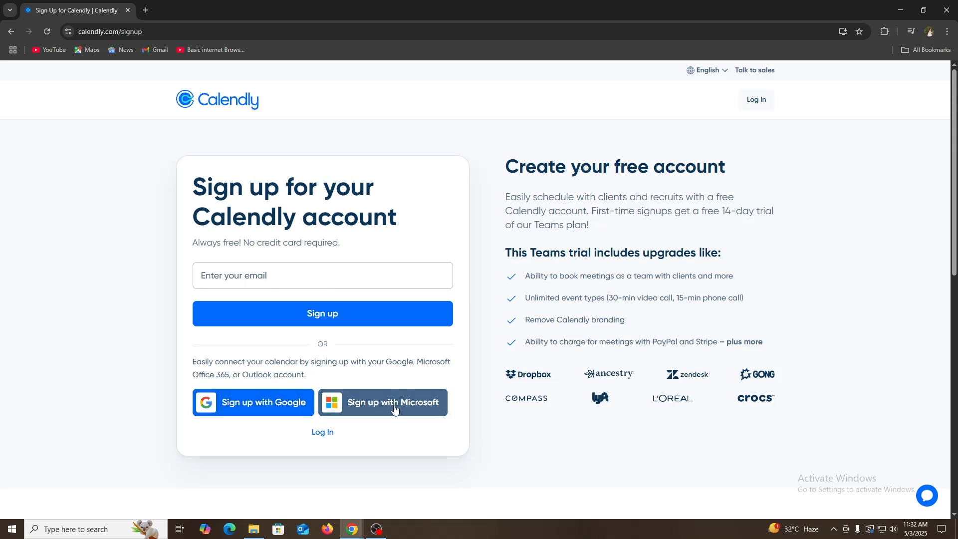
click(242, 414)
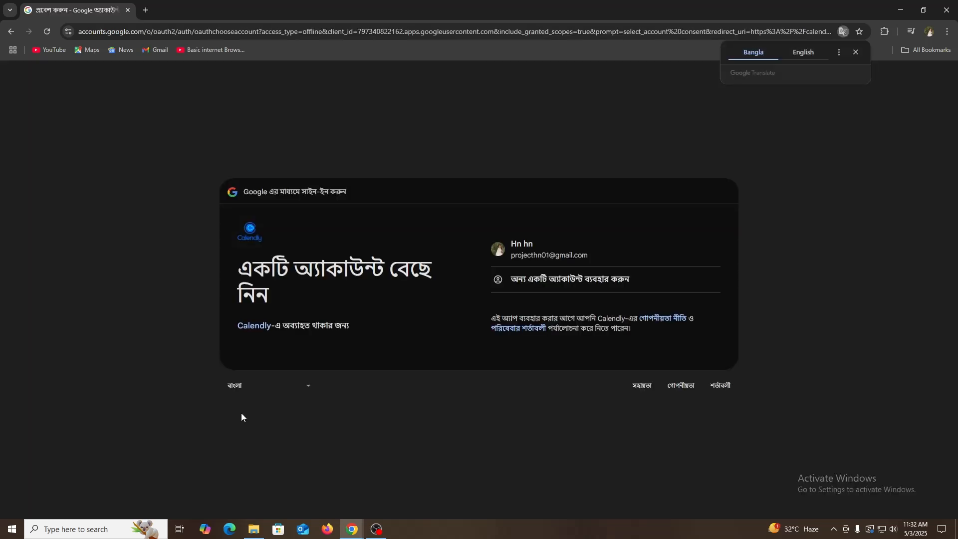
click(806, 53)
click(560, 255)
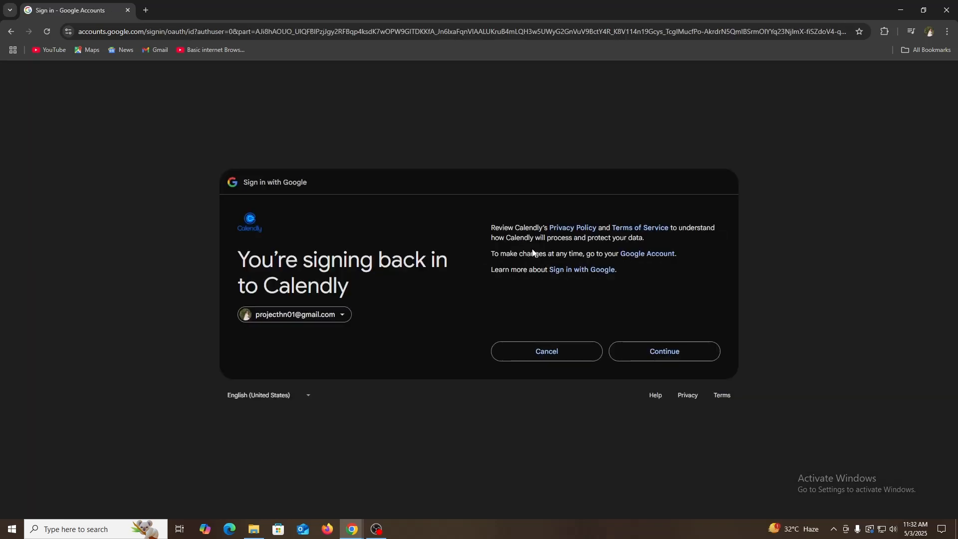
click(662, 360)
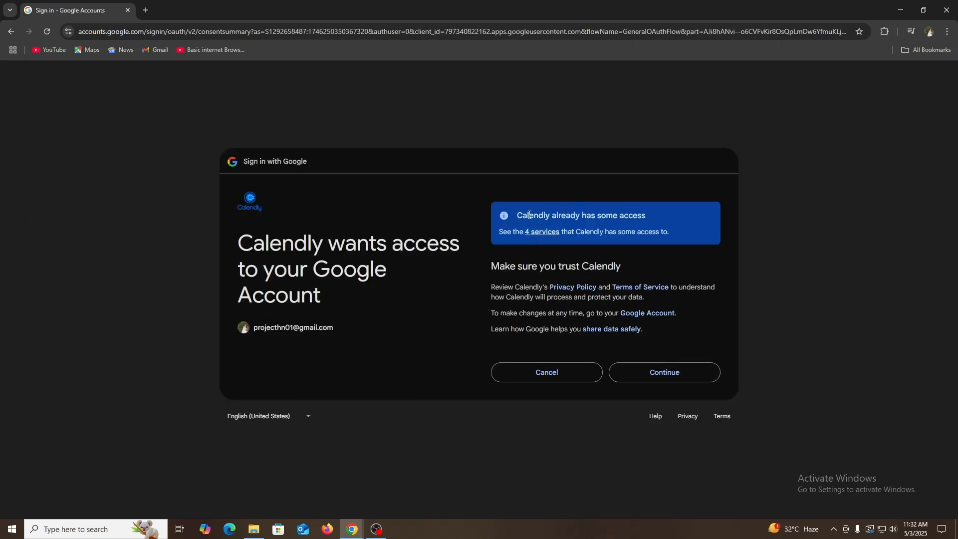
click(667, 378)
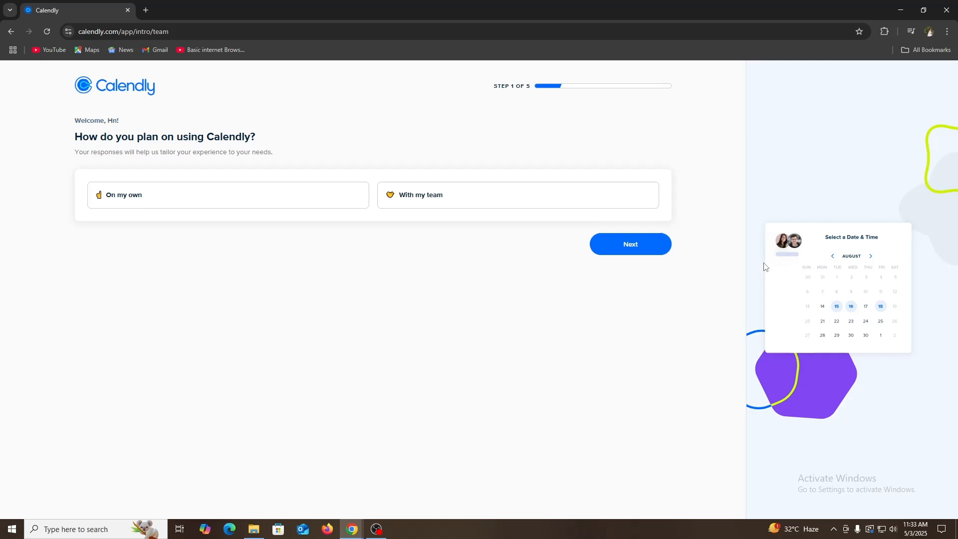
- Answer the onboarding questions with "On my own" as the planned use and "Sales" as the role
click(202, 200)
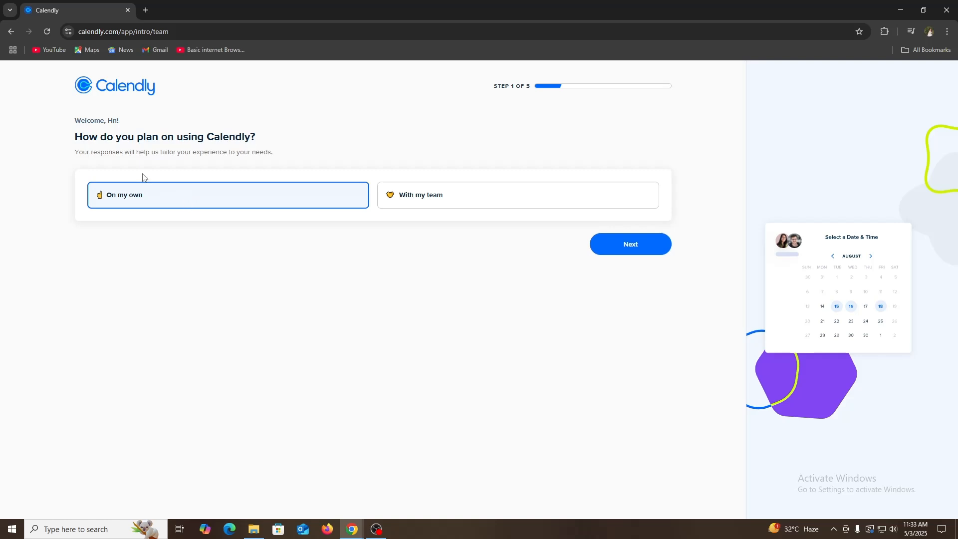
drag(98, 134, 231, 132)
click(234, 133)
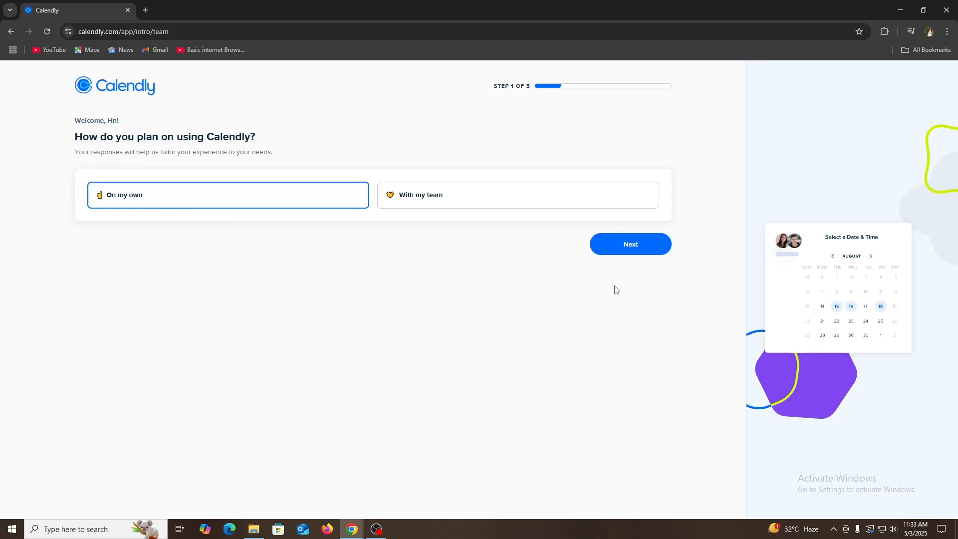
click(638, 250)
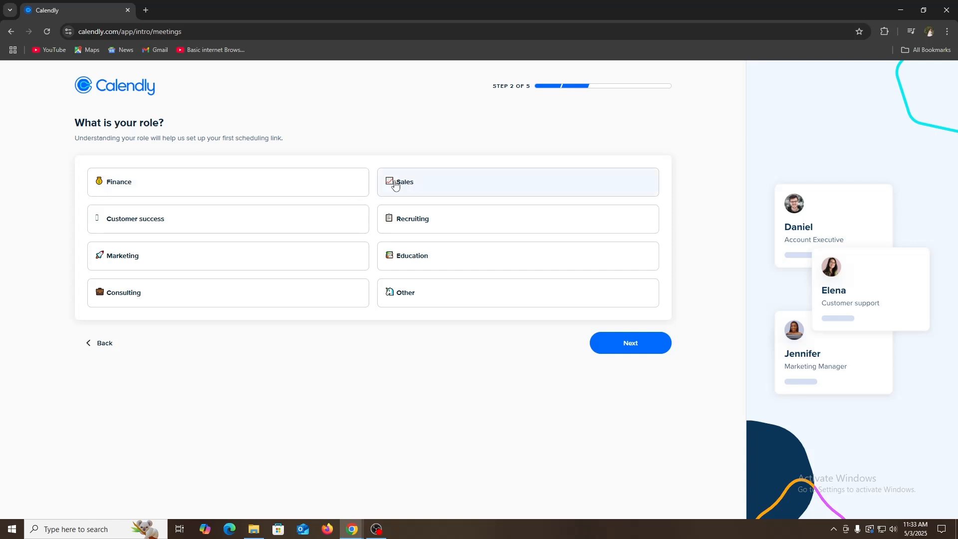
click(430, 189)
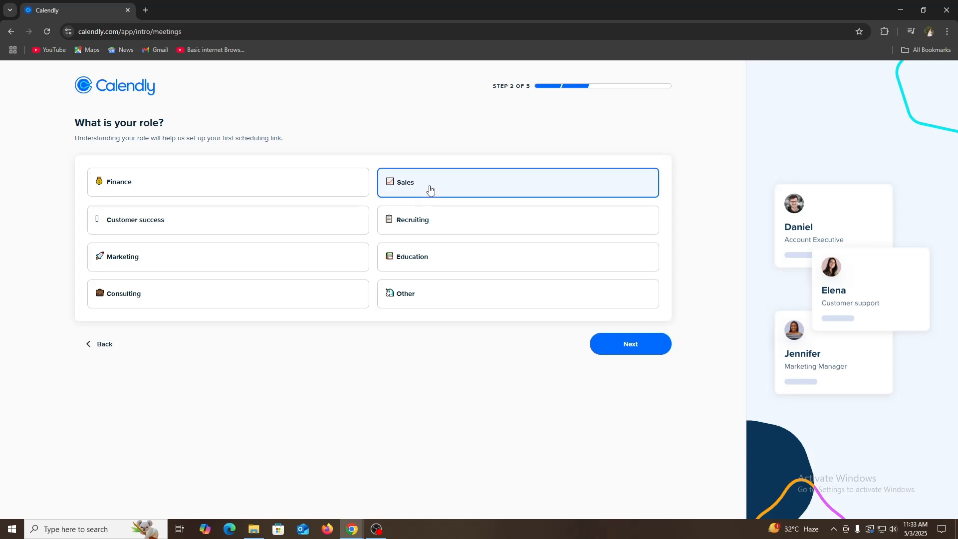
click(641, 353)
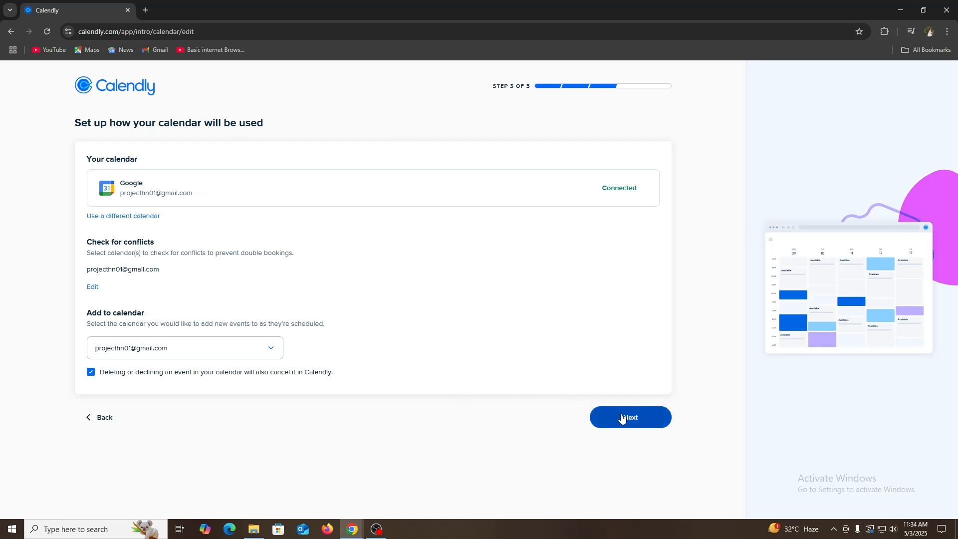
- Accept the connected Google calendar setup and set Monday's weekly hours to 10:00am–6:00pm, leaving Sunday unavailable
click(641, 420)
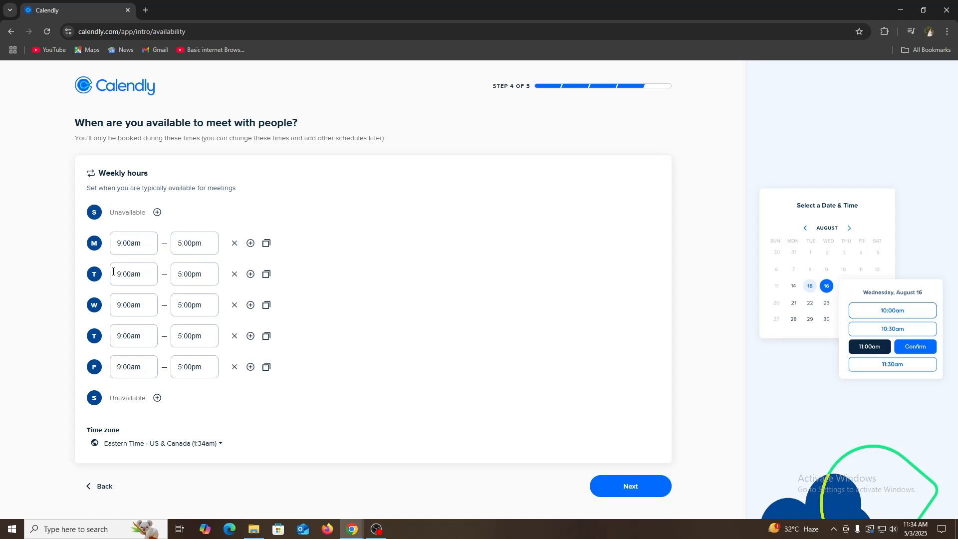
click(119, 244)
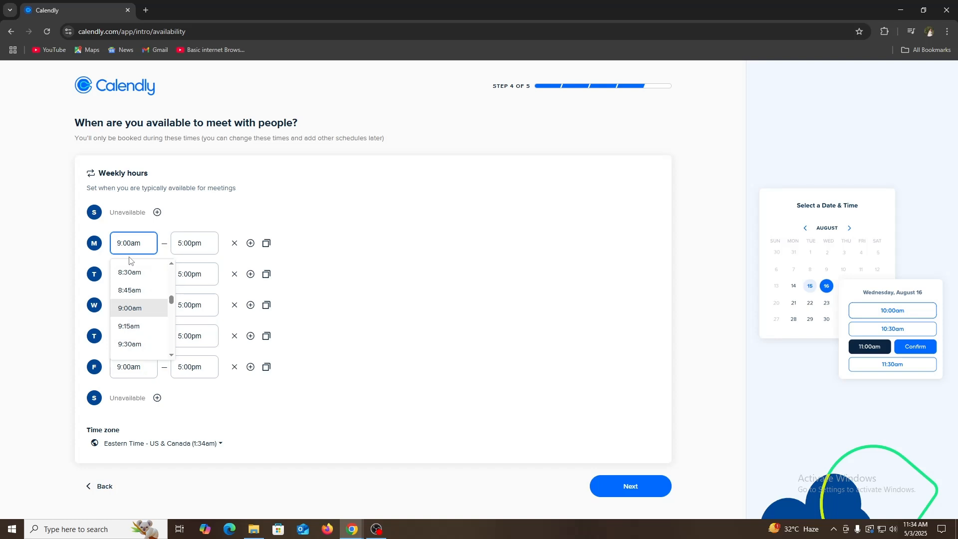
scroll(141, 343, down, 2)
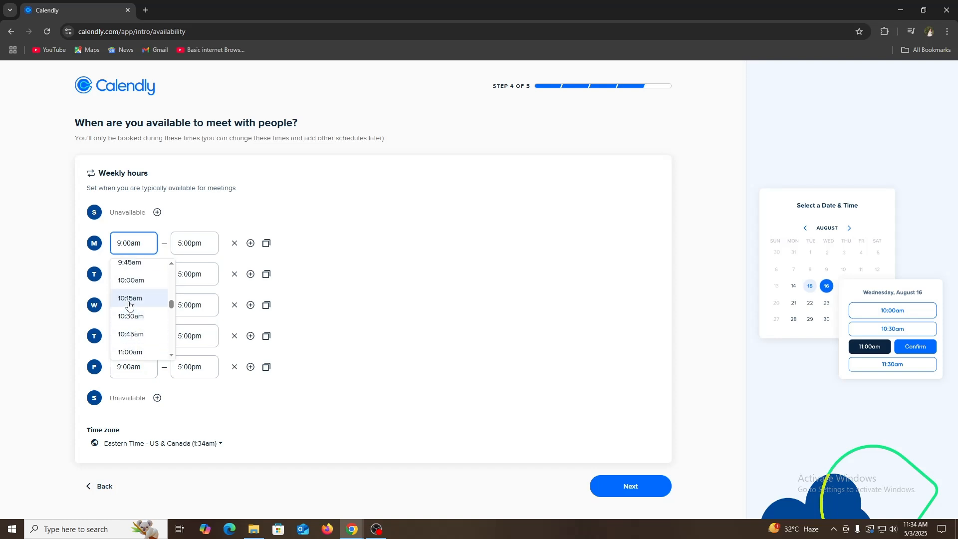
click(132, 282)
click(189, 243)
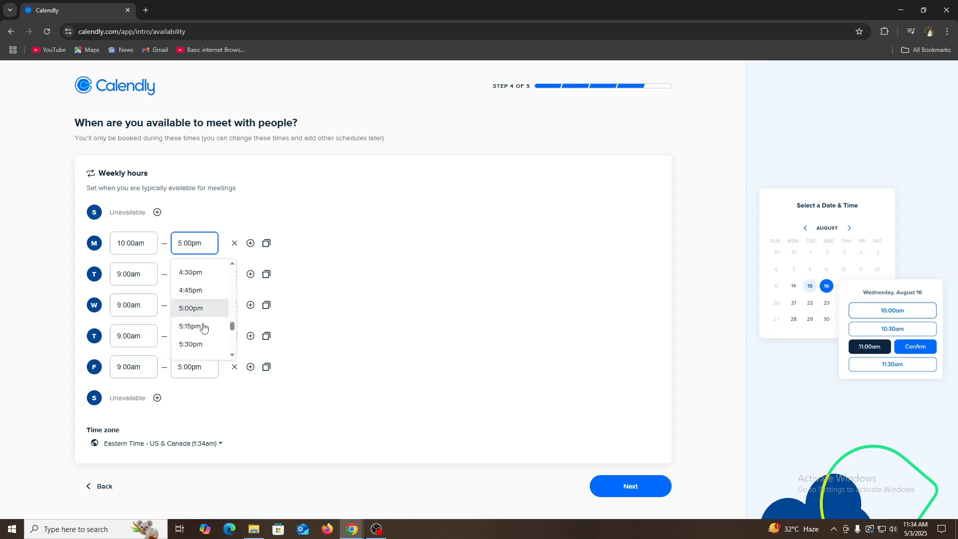
scroll(202, 326, down, 2)
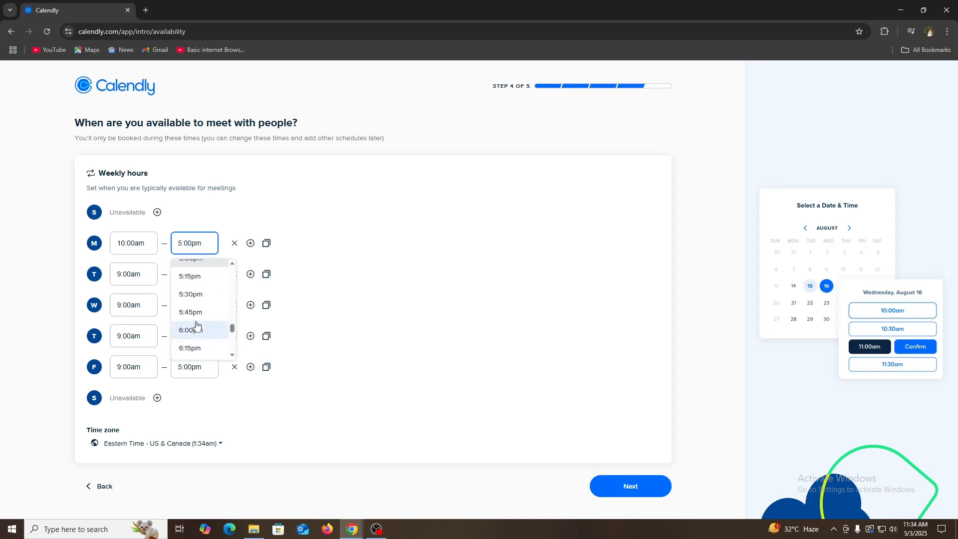
click(196, 327)
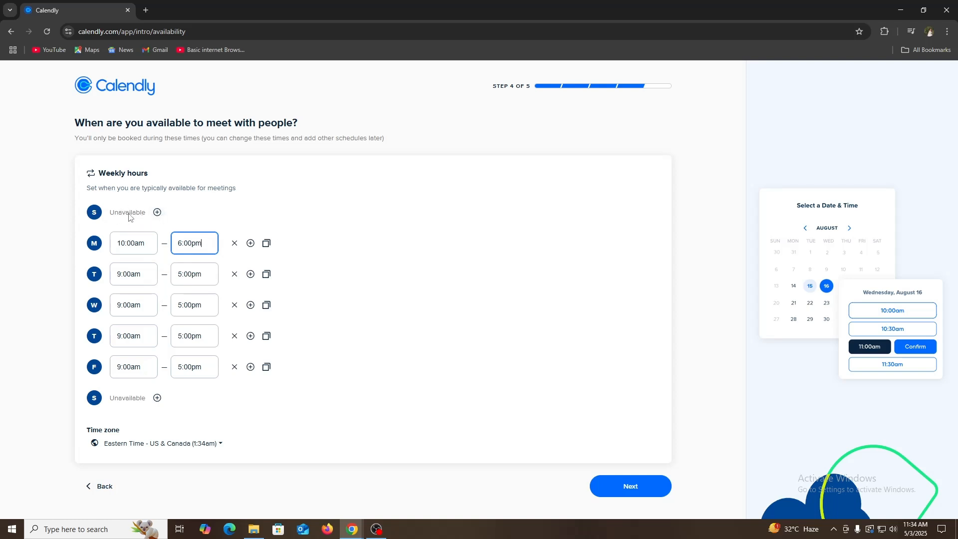
click(157, 213)
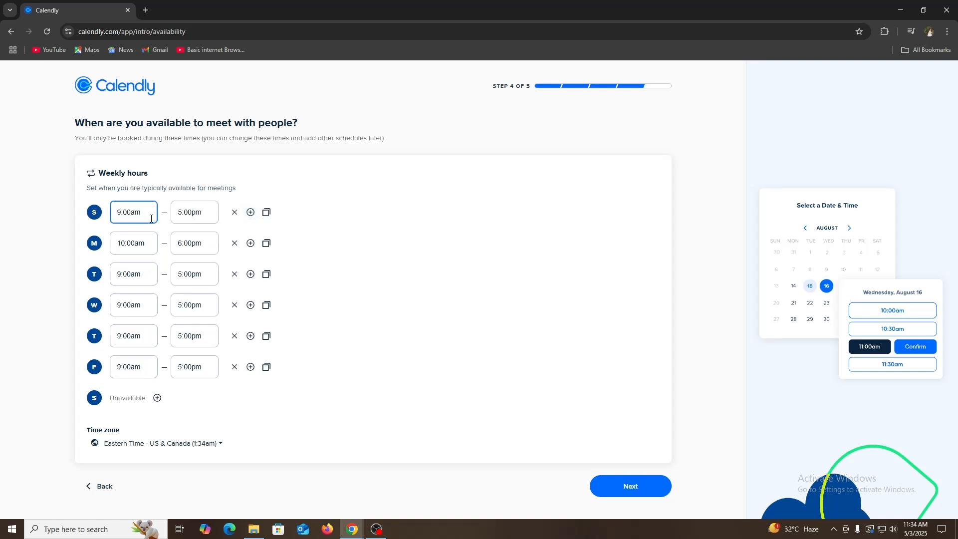
click(234, 212)
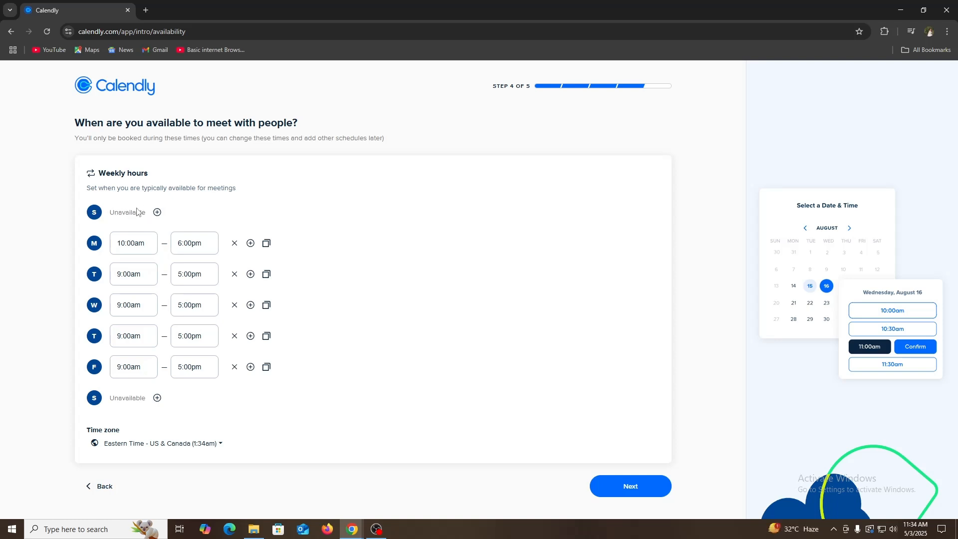
- Accept the weekly hours, choose Google Meet as the meeting location, and finish the onboarding, dismissing the first-meeting tip
click(640, 493)
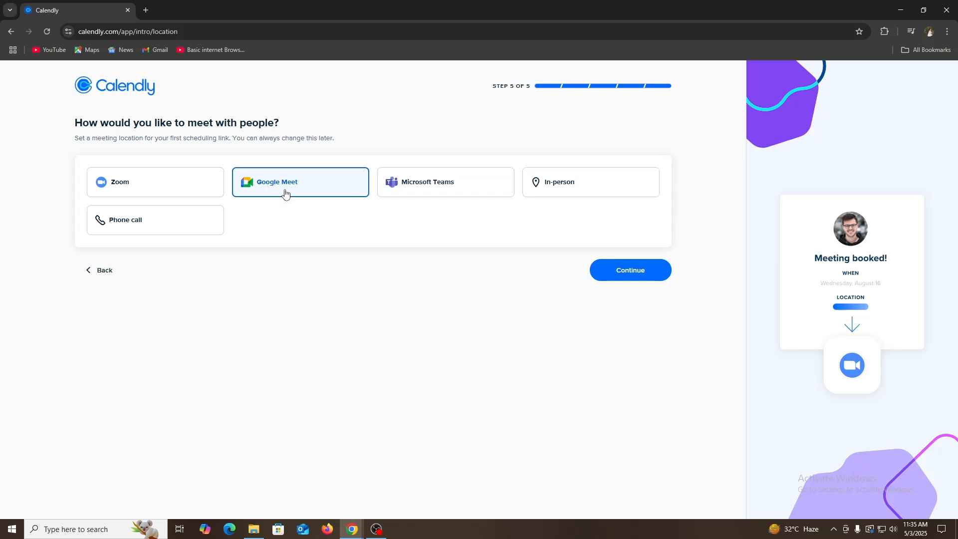
click(638, 278)
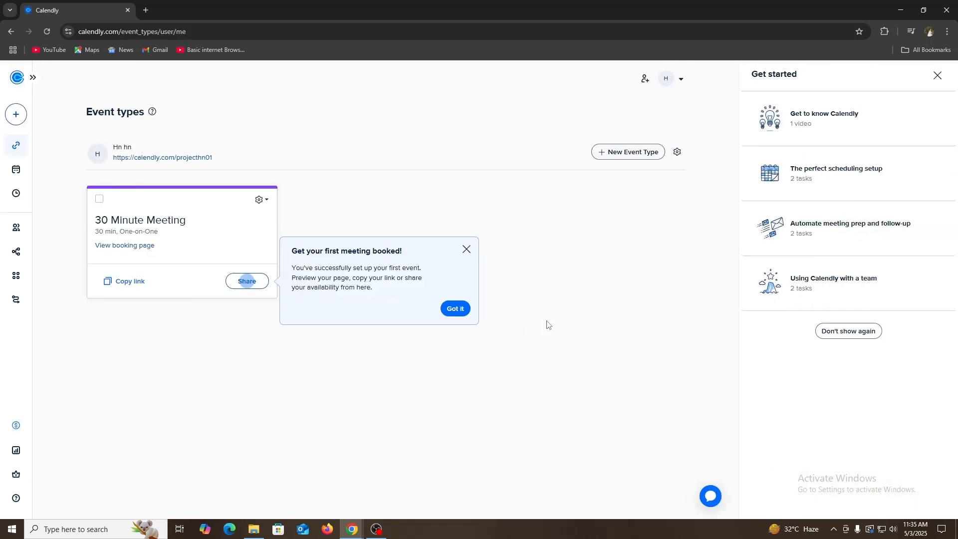
click(455, 308)
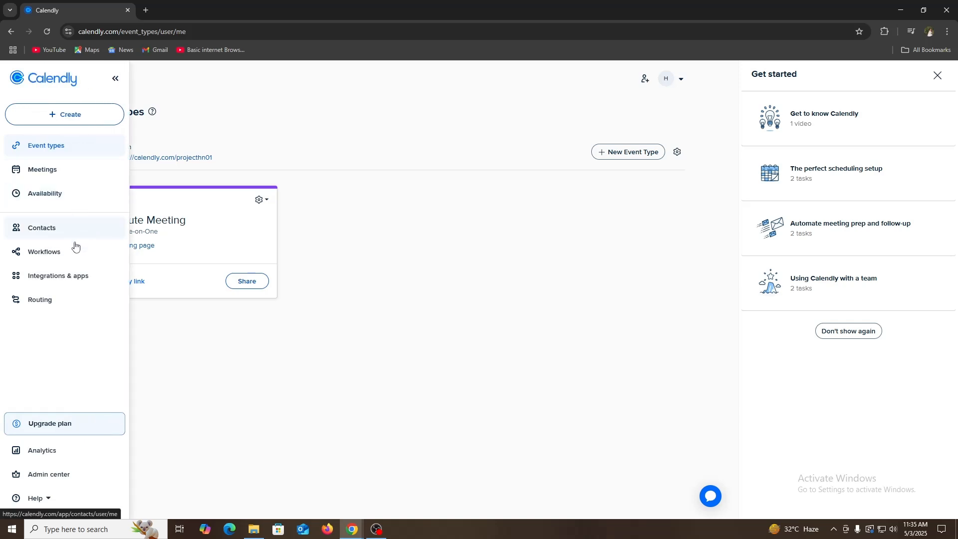
- Browse the complete list of available integrations and apps
click(54, 280)
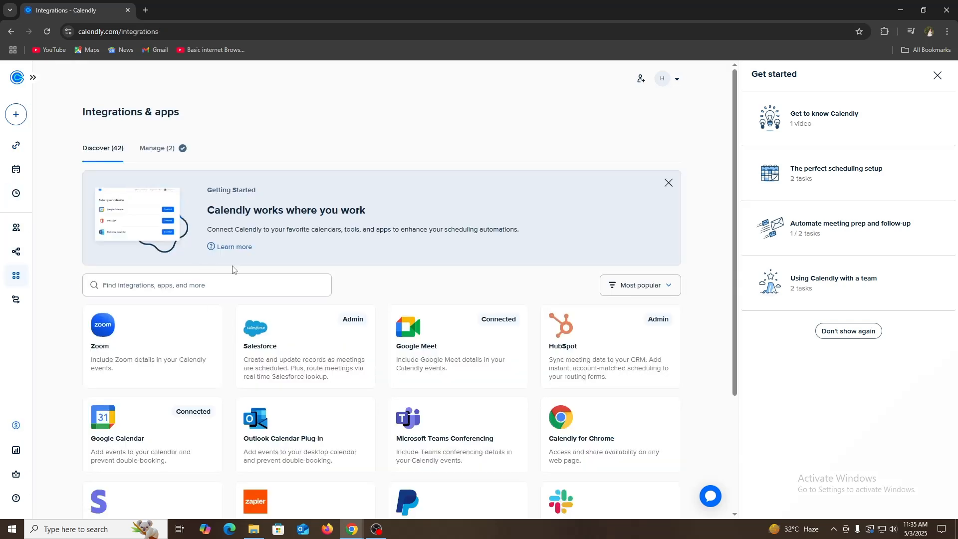
scroll(263, 279, down, 3)
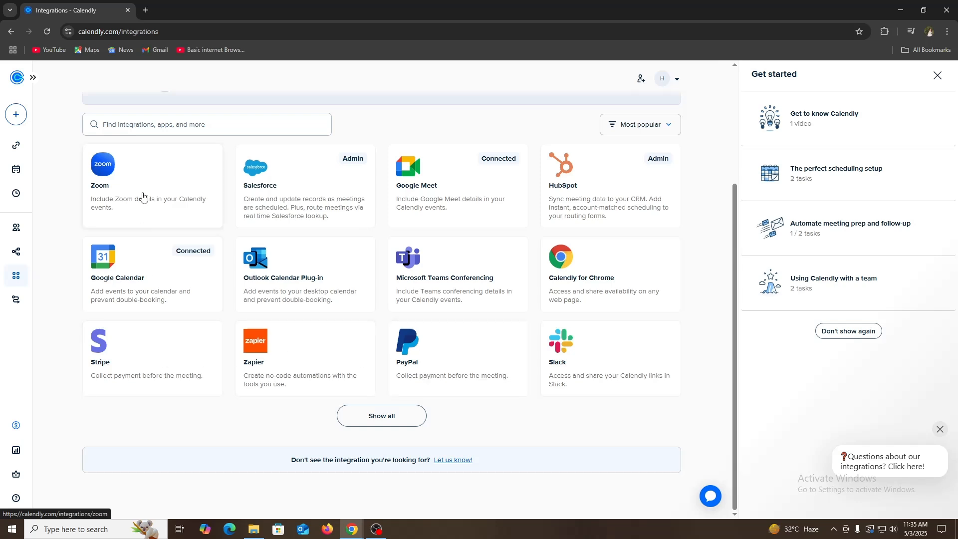
click(381, 418)
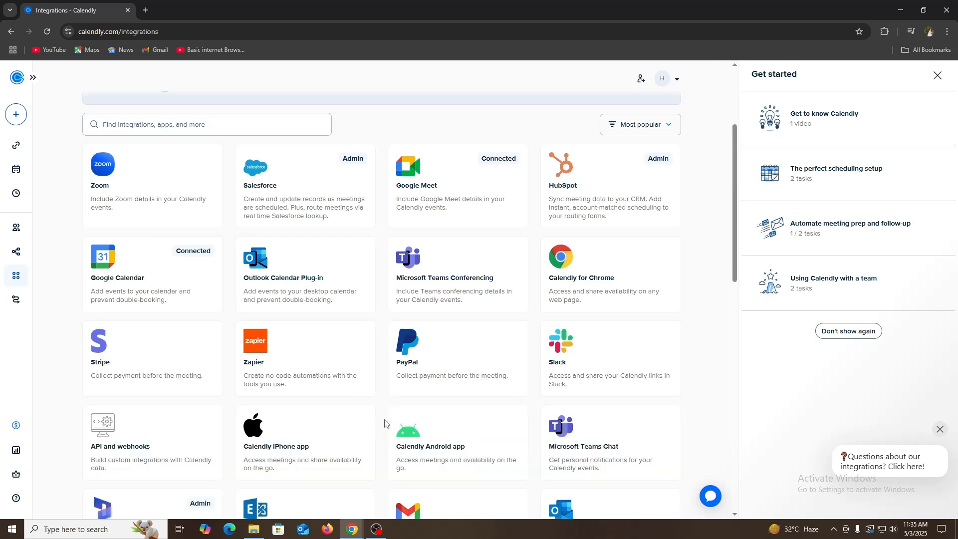
scroll(238, 315, down, 4)
scroll(319, 410, up, 8)
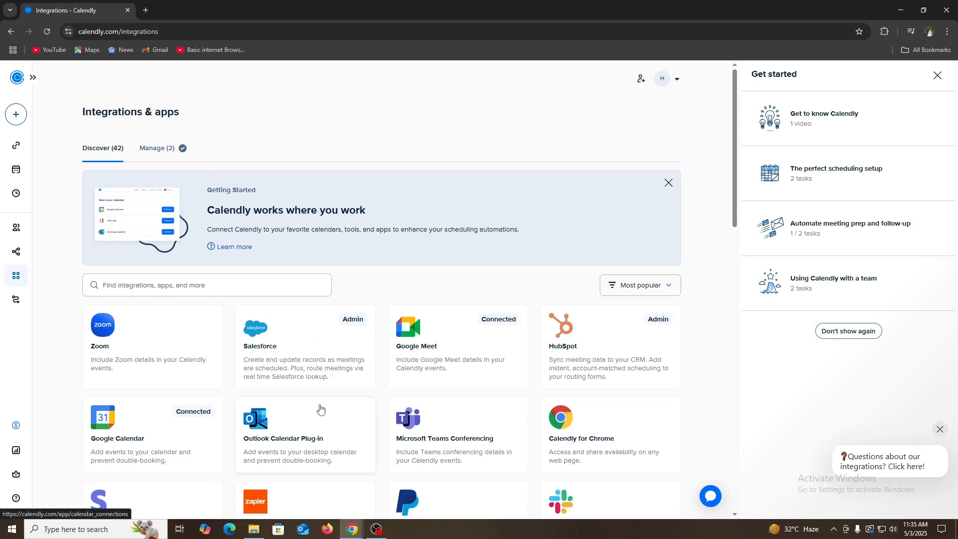
scroll(320, 409, down, 2)
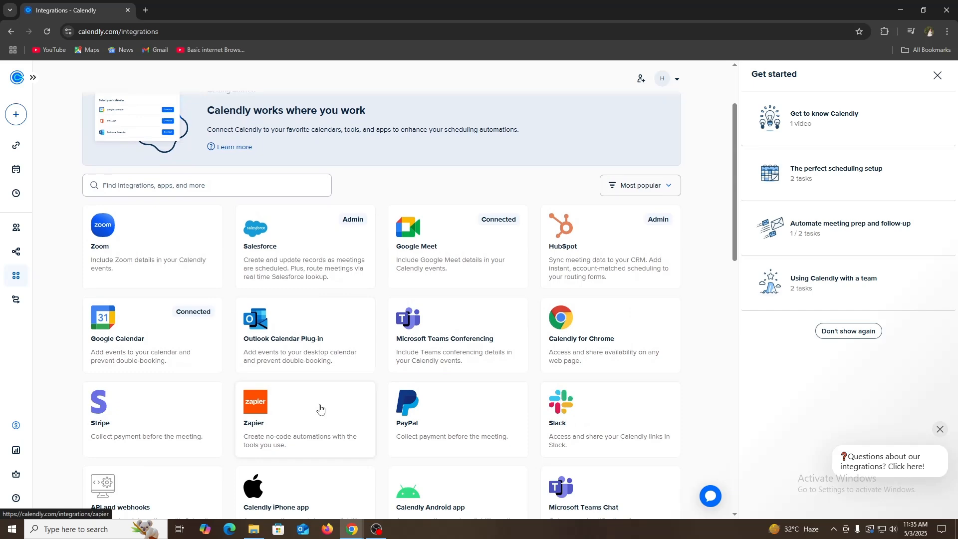
scroll(320, 409, down, 2)
scroll(316, 402, up, 4)
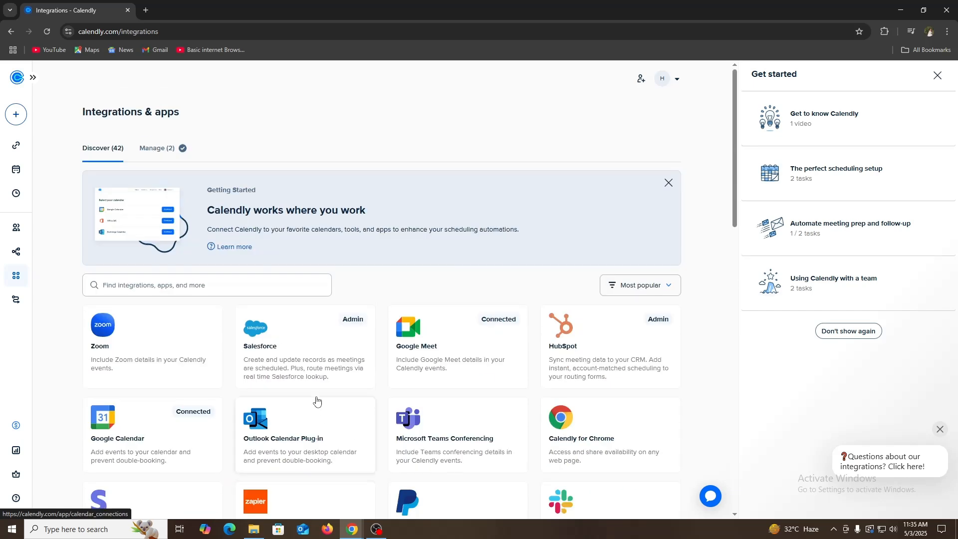
- Review the upcoming and past scheduled meetings
click(19, 172)
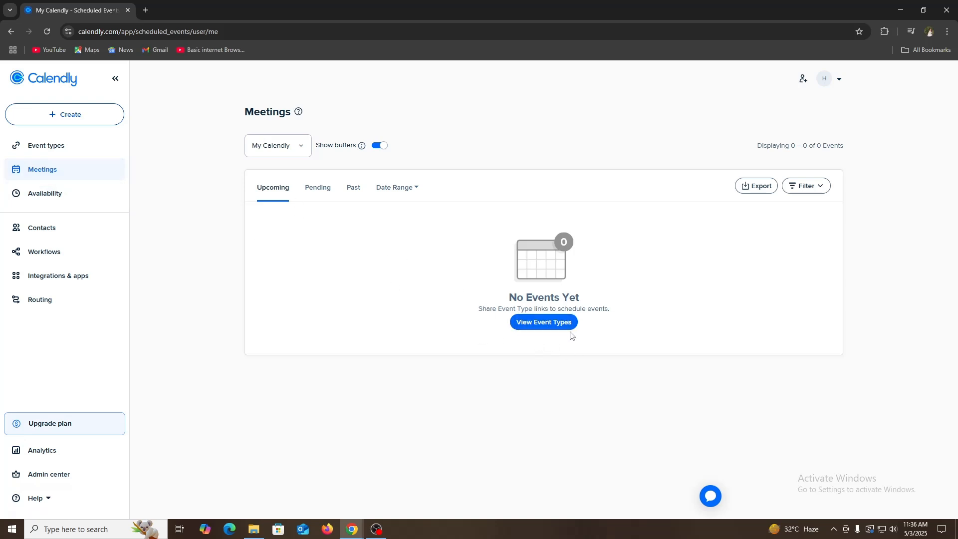
click(362, 194)
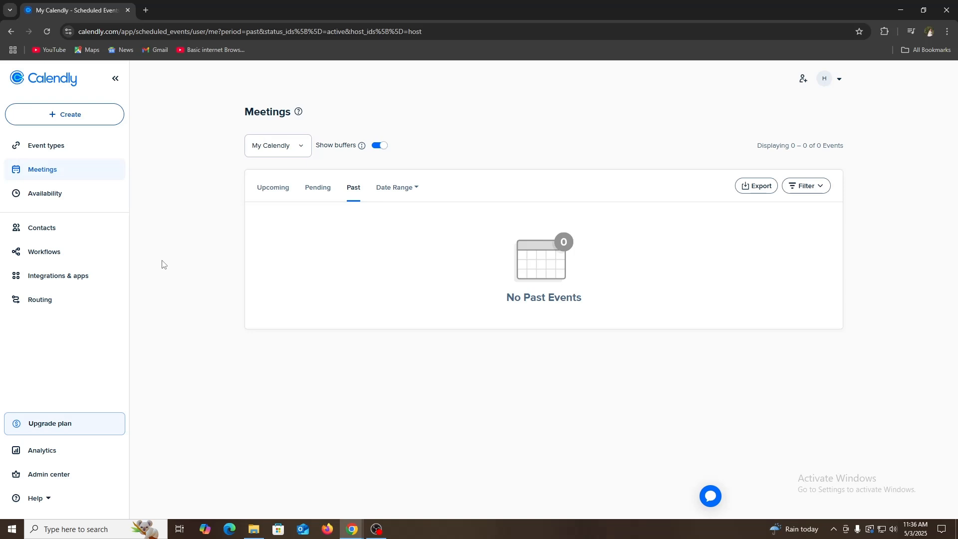
- Start a new one-on-one event type and name it "Markeing Sales meeting"
click(47, 144)
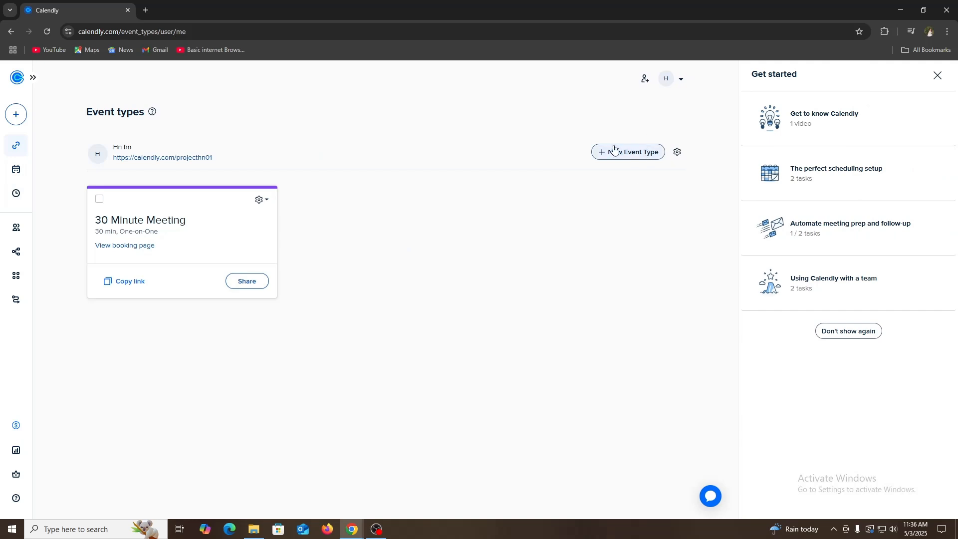
click(618, 155)
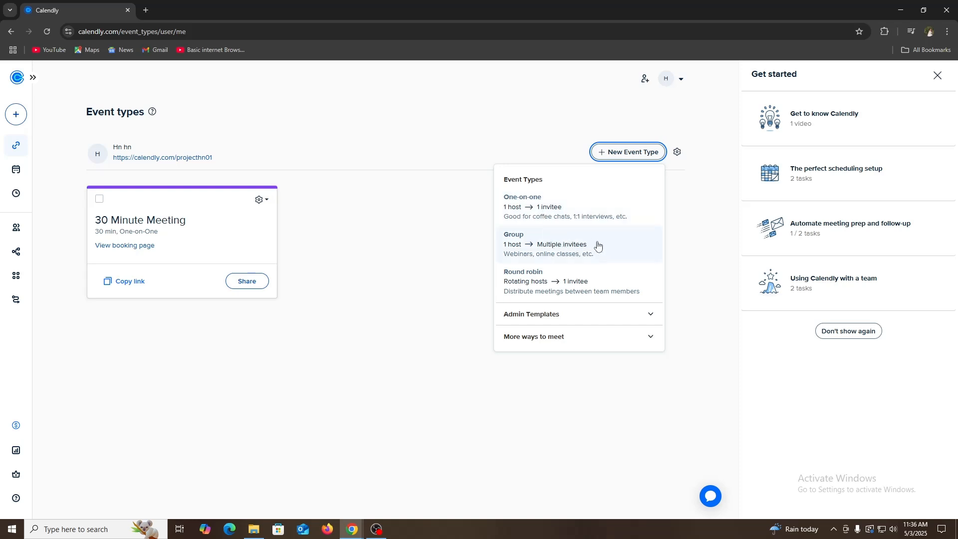
click(552, 209)
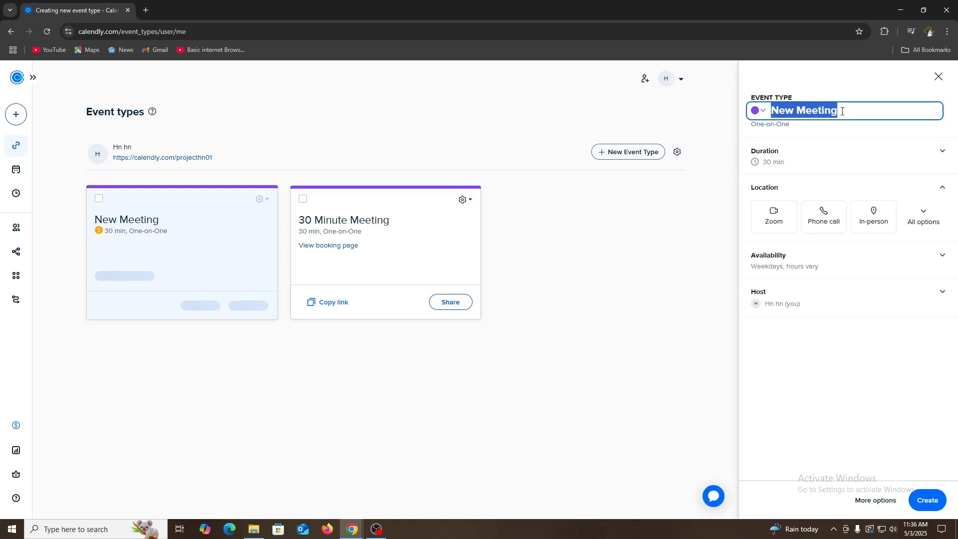
text(Markeing S)
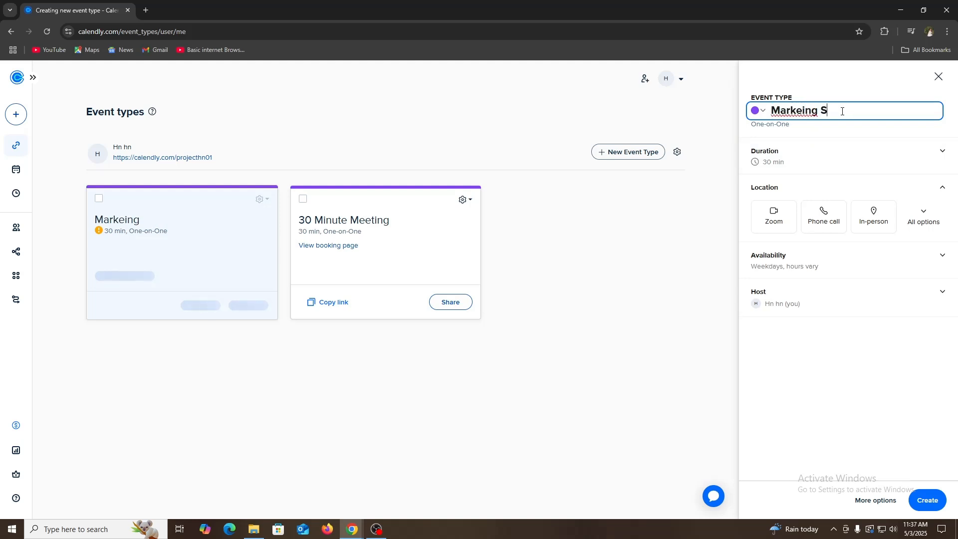
text(ales meeting)
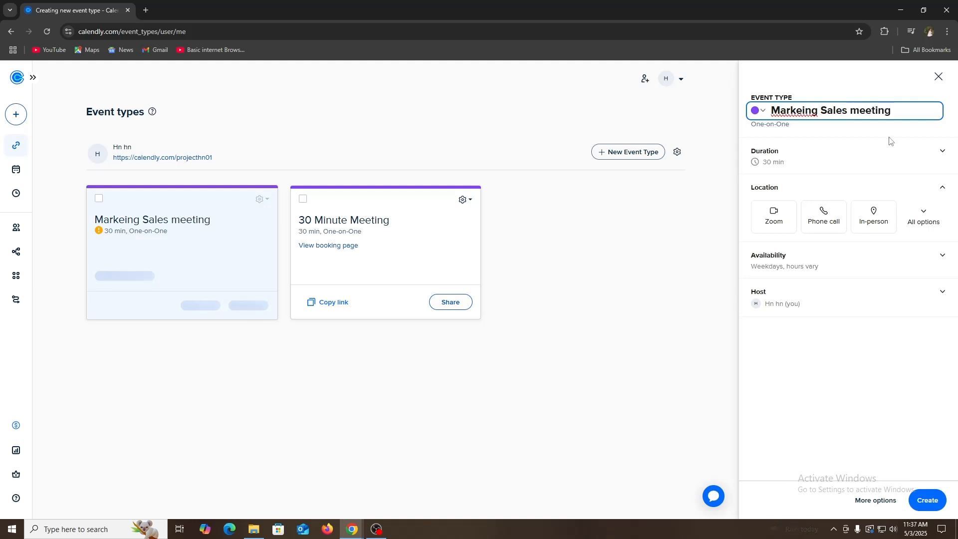
- Set the duration of the new event type to 15 min
click(784, 159)
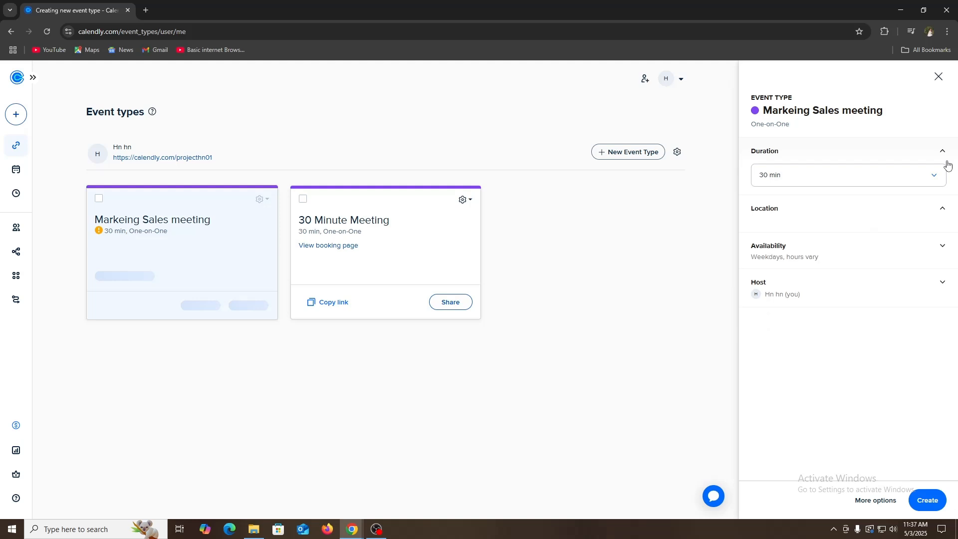
click(859, 176)
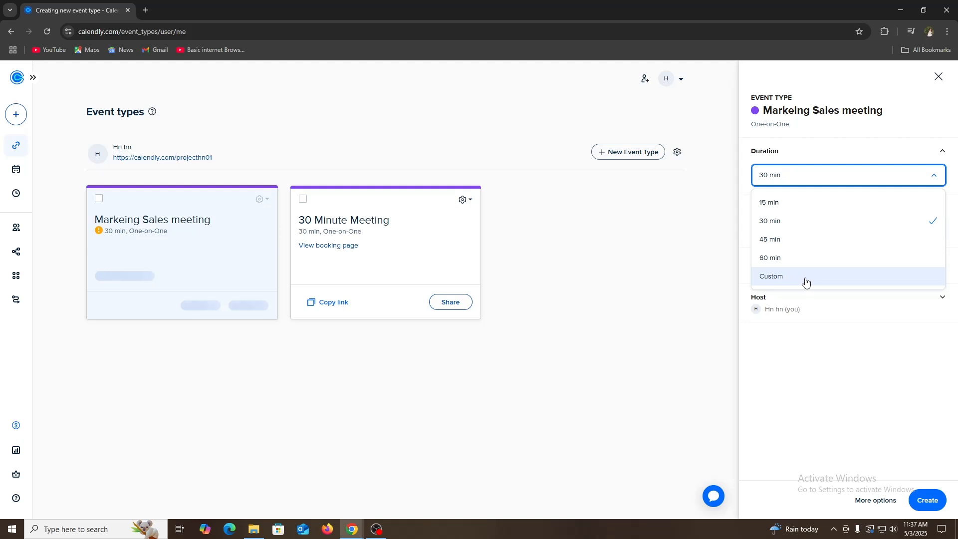
click(806, 204)
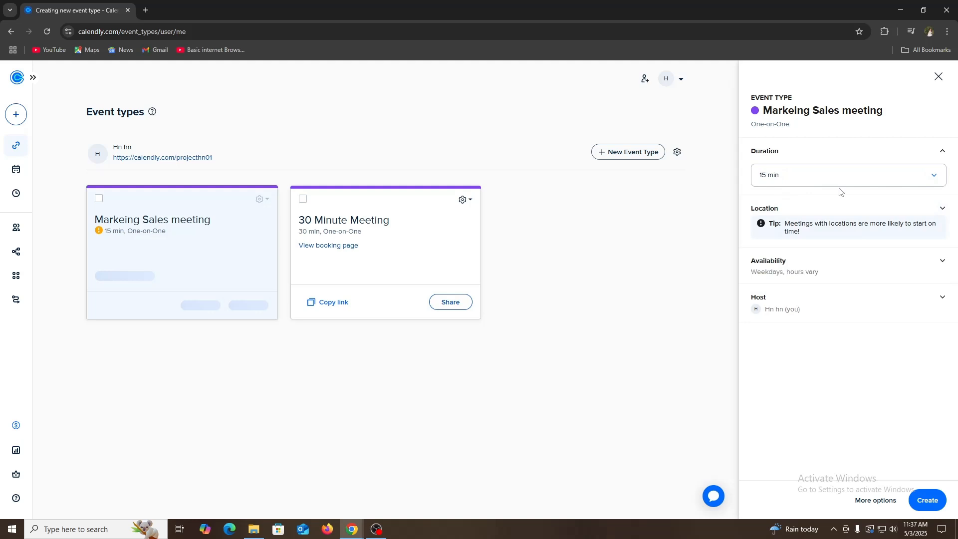
- Edit the Working hours schedule to remove the Monday, Tuesday, Thursday and Friday hours, and apply it to 2 event types
click(836, 272)
scroll(851, 332, down, 2)
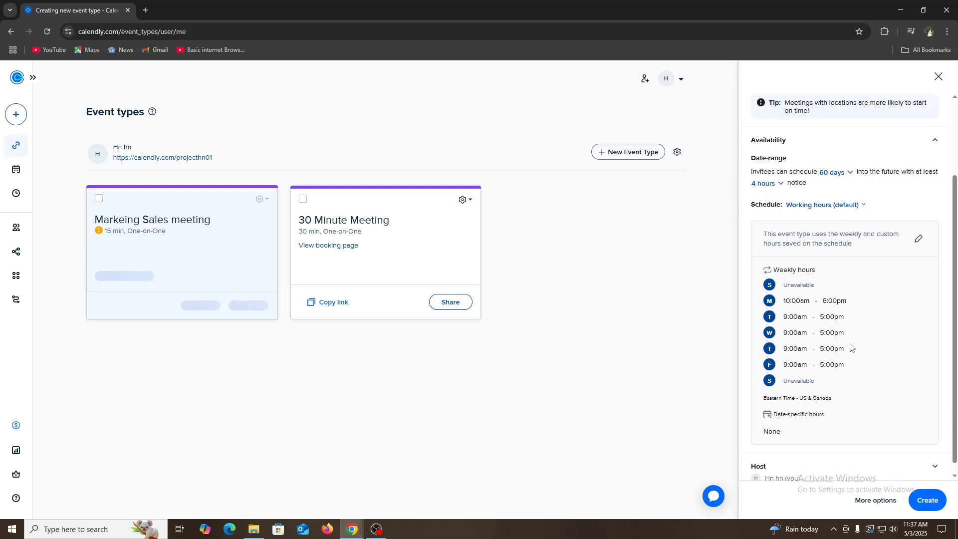
click(919, 240)
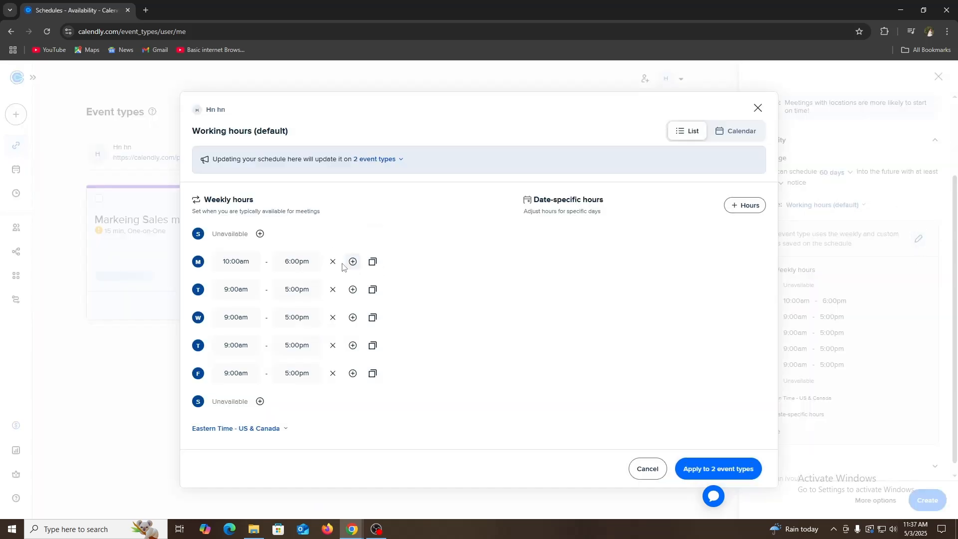
click(332, 263)
click(332, 290)
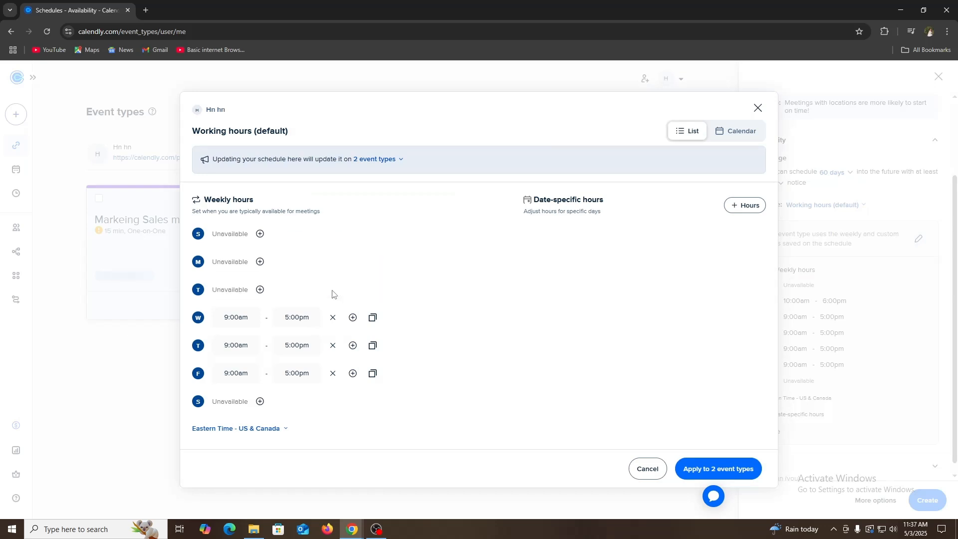
click(333, 345)
click(333, 373)
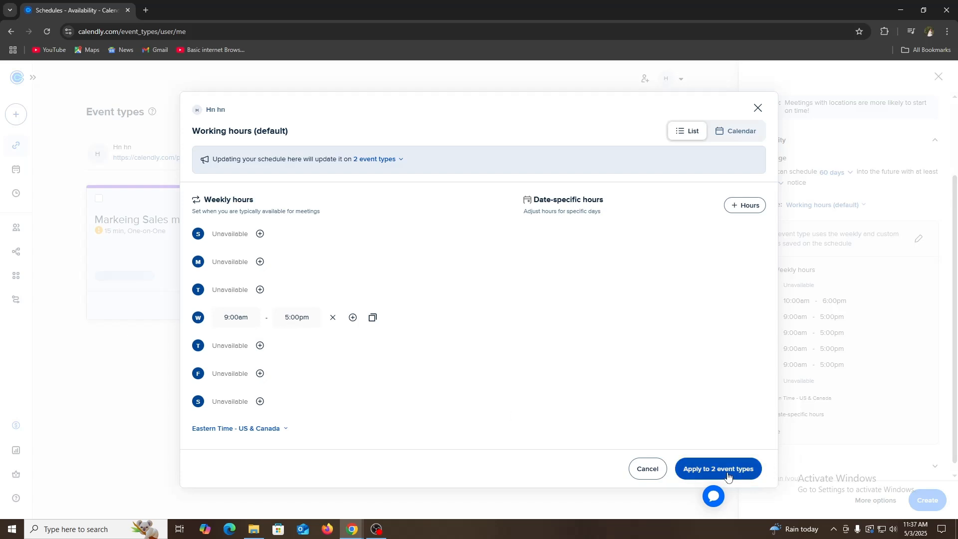
click(709, 474)
click(726, 472)
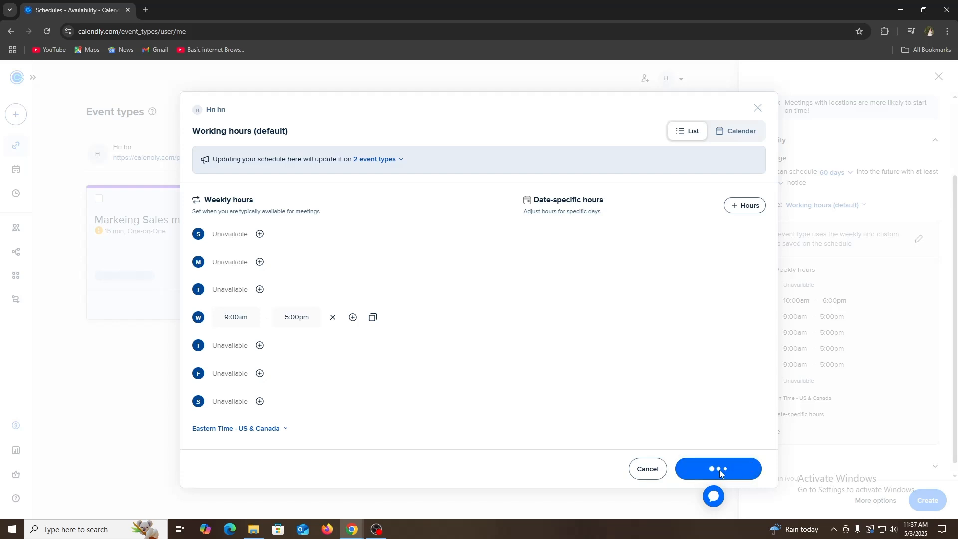
- Check the updated availability and create the Markeing Sales meeting event type
scroll(858, 370, down, 1)
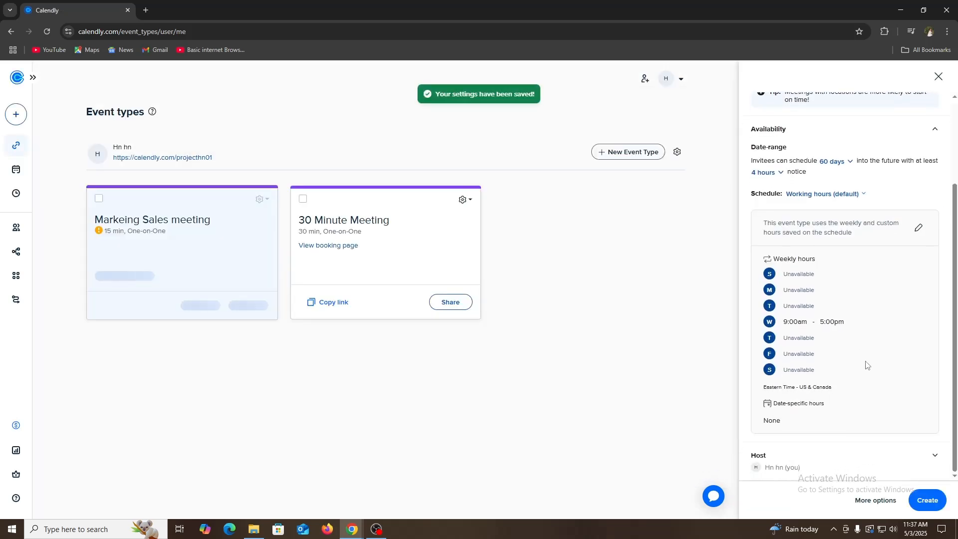
scroll(840, 382, up, 3)
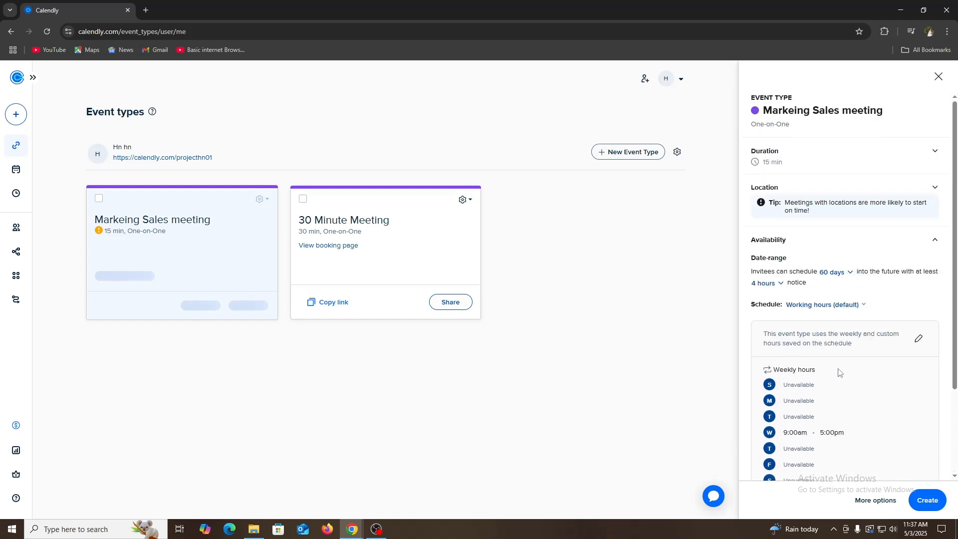
scroll(840, 374, down, 3)
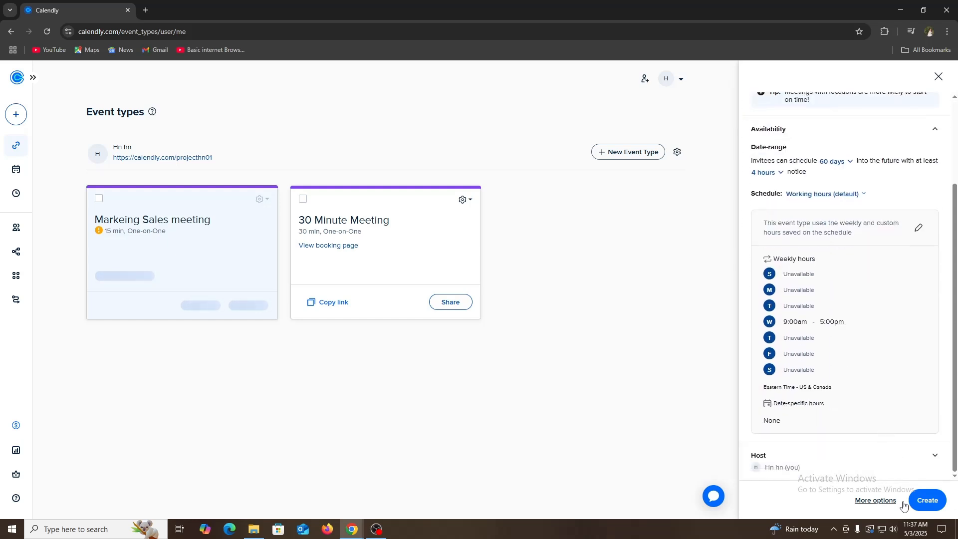
click(927, 501)
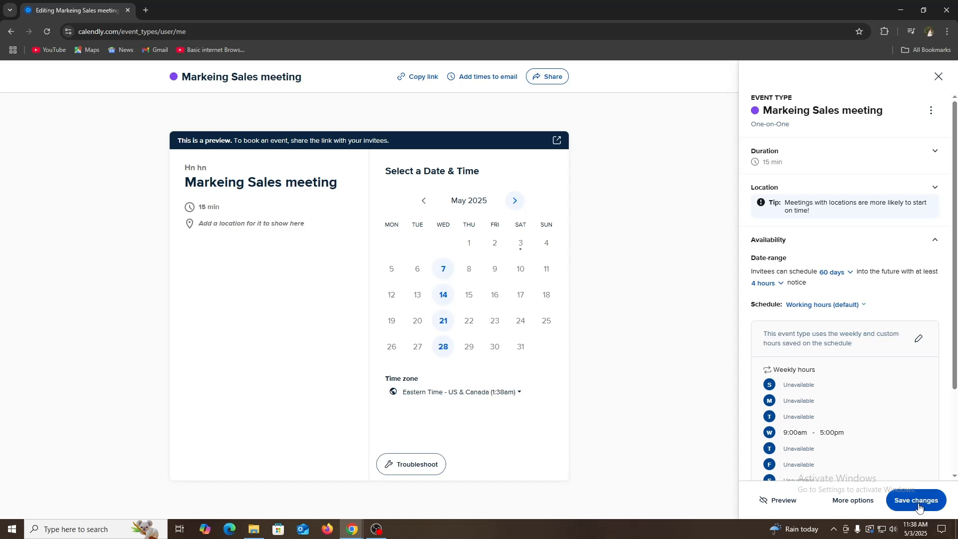
- Show the additional options of the event type, look into its description section, and save the changes
click(852, 500)
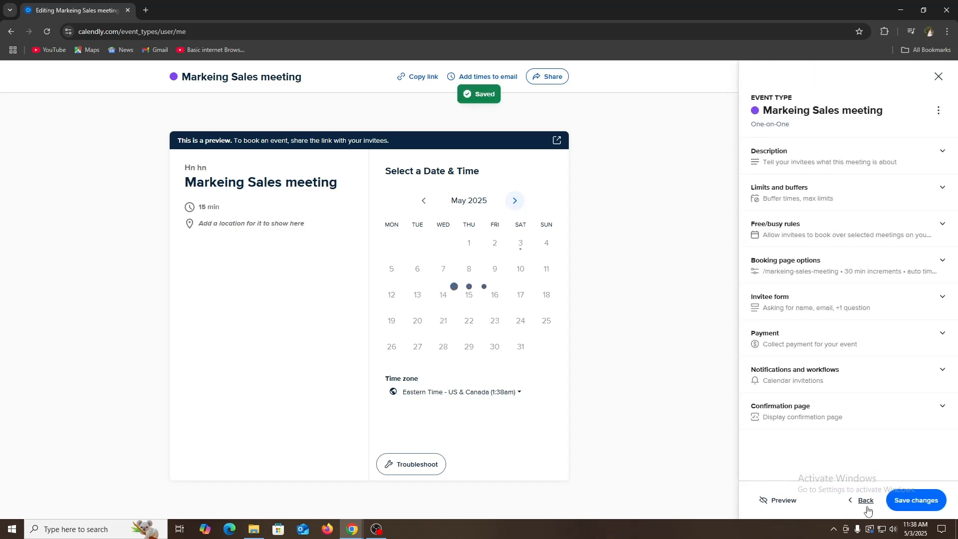
click(843, 163)
click(856, 147)
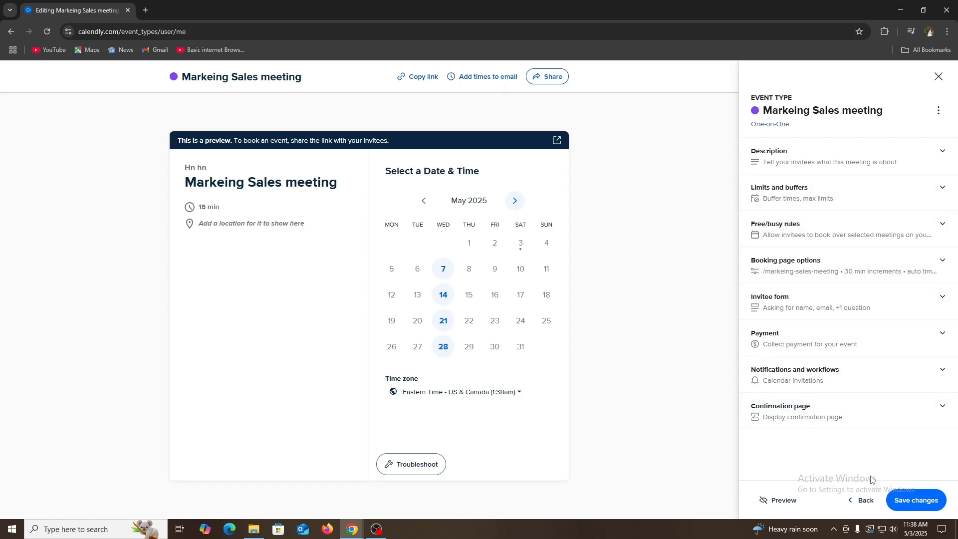
click(919, 506)
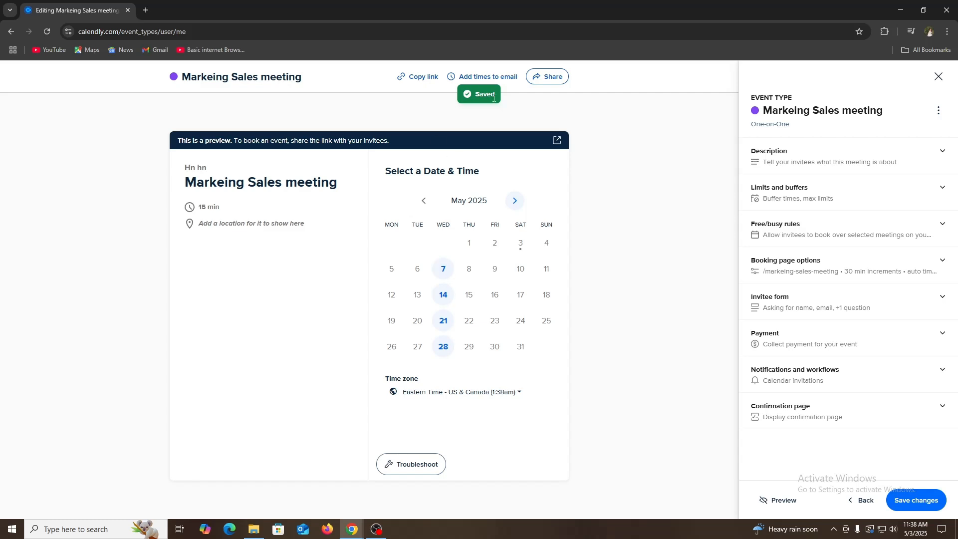
double_click(483, 97)
- View the event's sharing options and copy its scheduling link
click(564, 80)
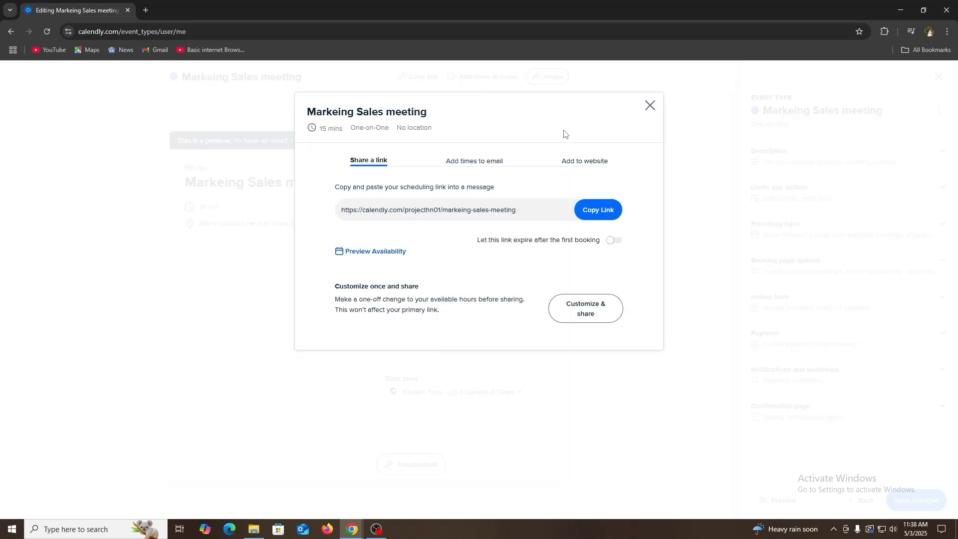
double_click(365, 212)
click(601, 210)
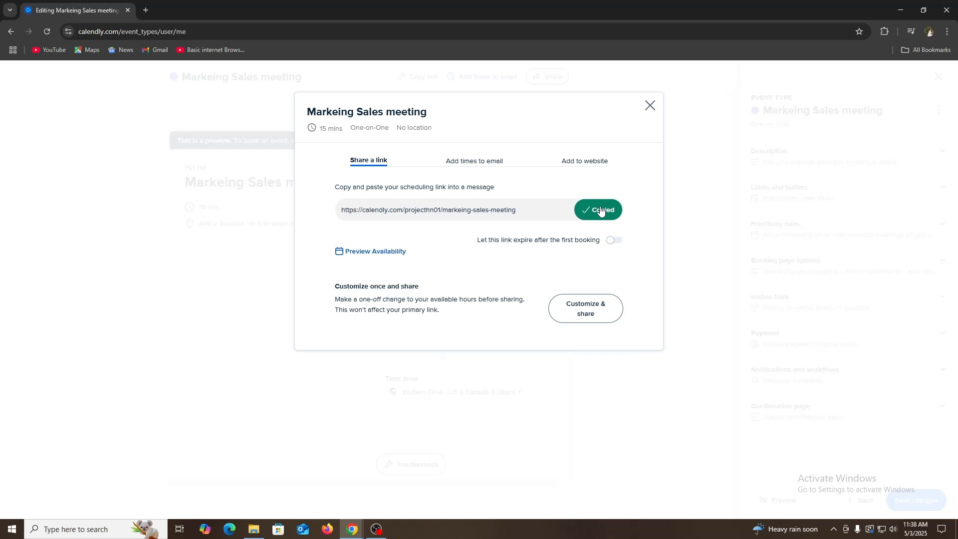
click(652, 108)
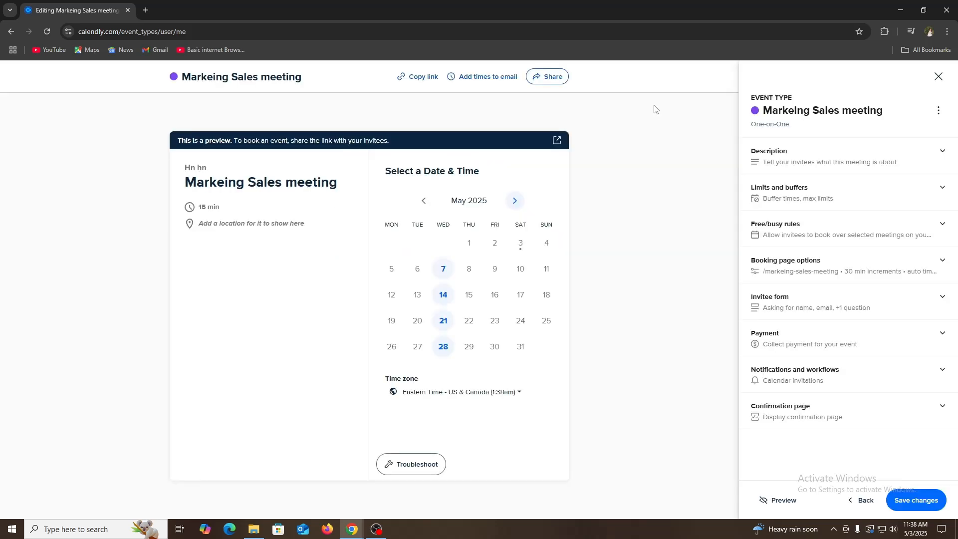
click(419, 79)
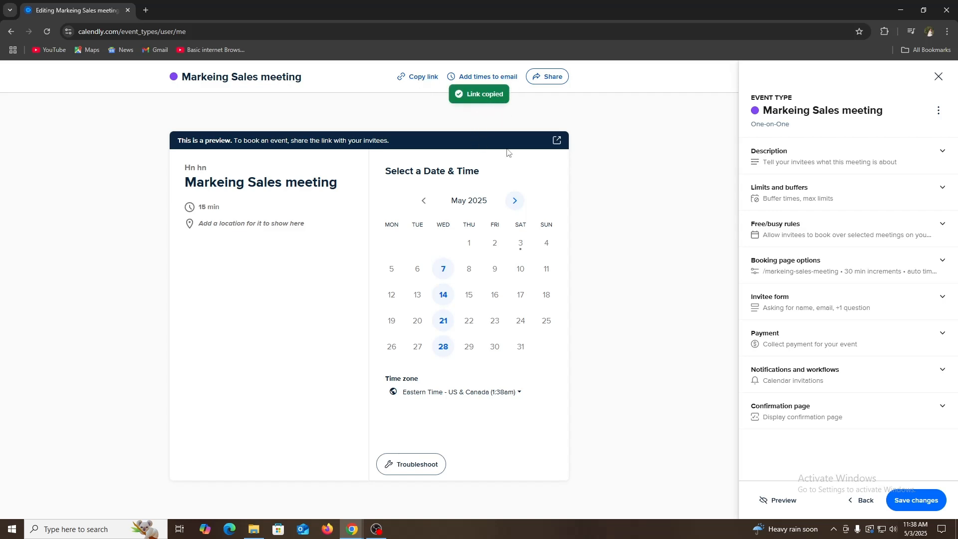
- Open the copied scheduling link in a new Incognito window
click(948, 31)
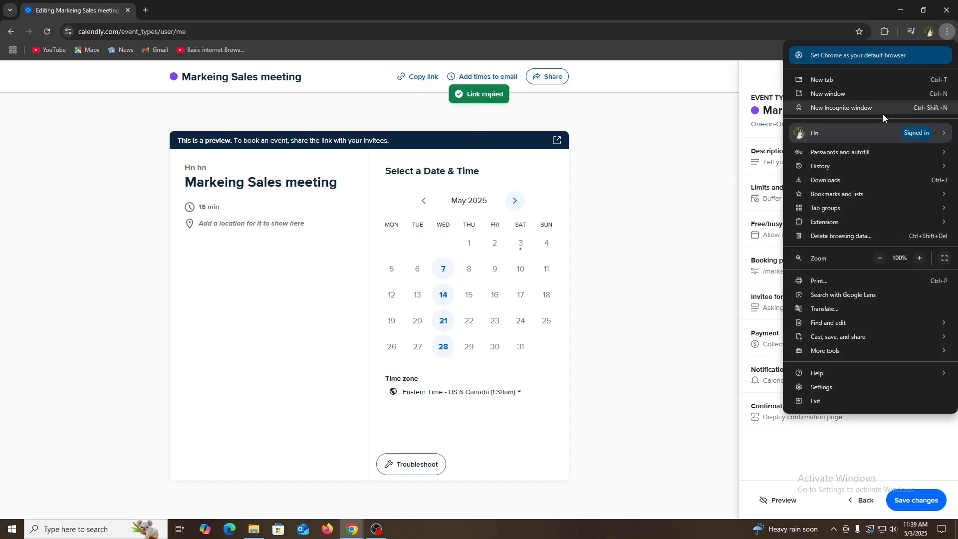
click(882, 109)
key(ctrl+v)
key(Return)
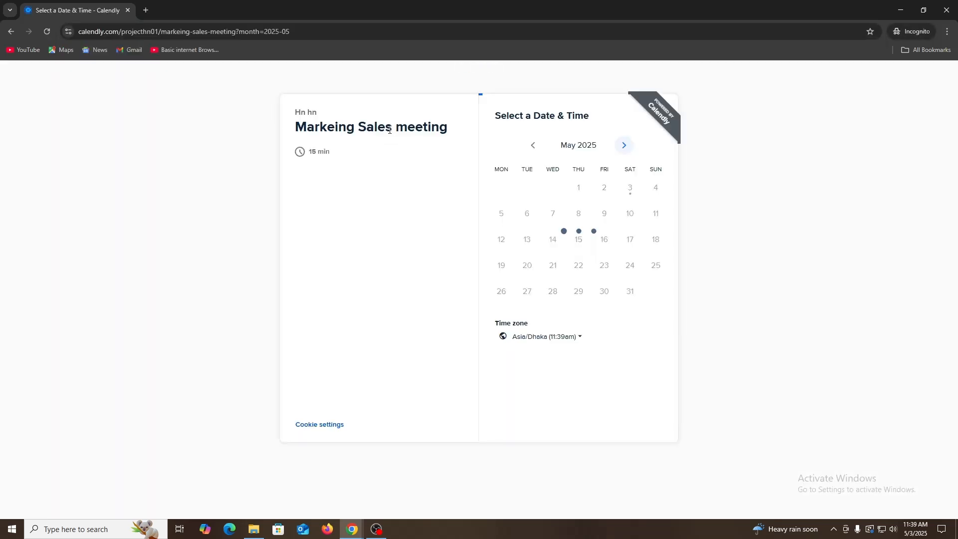
click(279, 362)
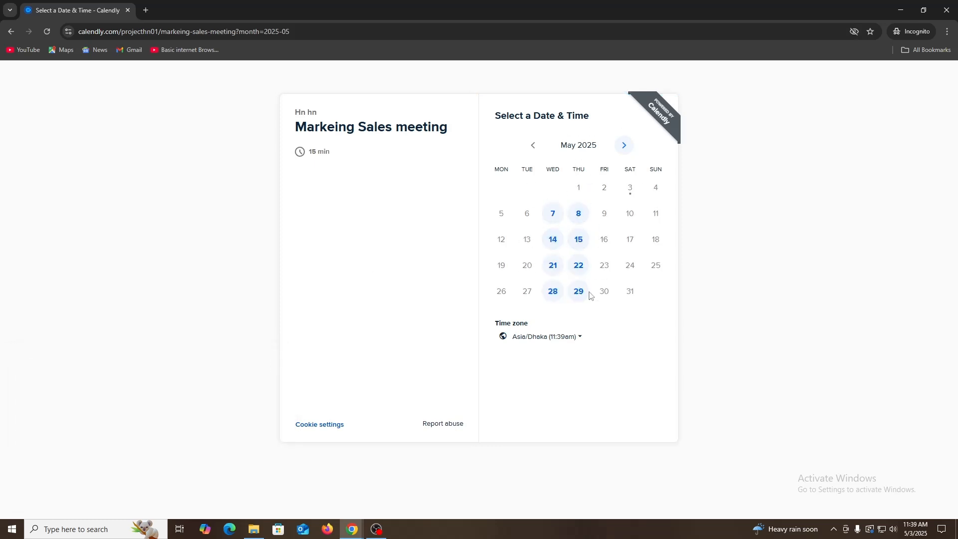
- Choose Thursday, May 15 at 1:00am as the meeting slot and continue to the booking details
click(554, 240)
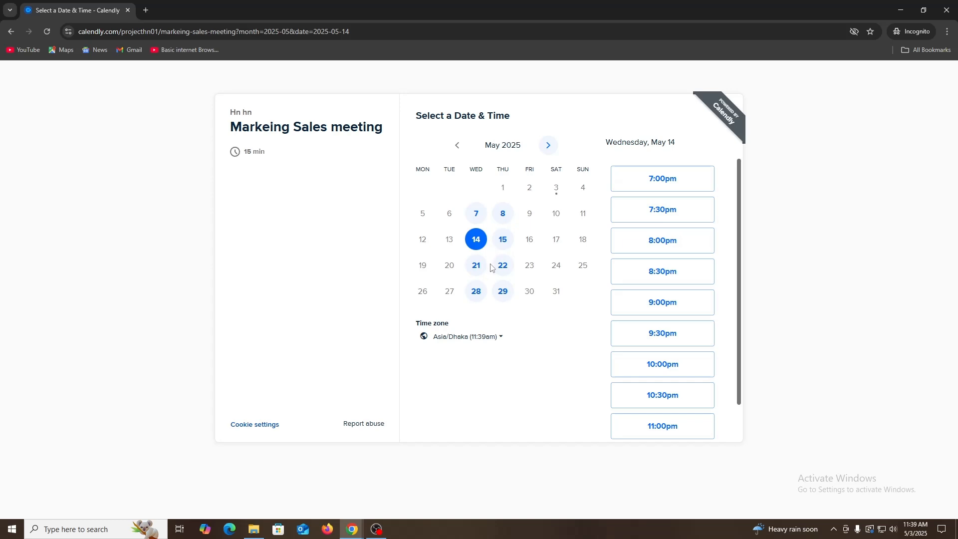
click(501, 242)
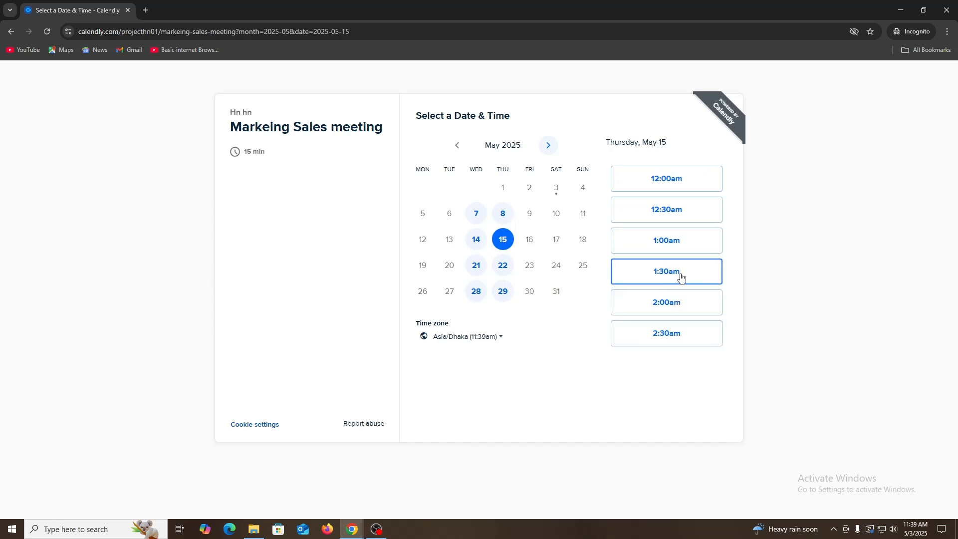
click(672, 244)
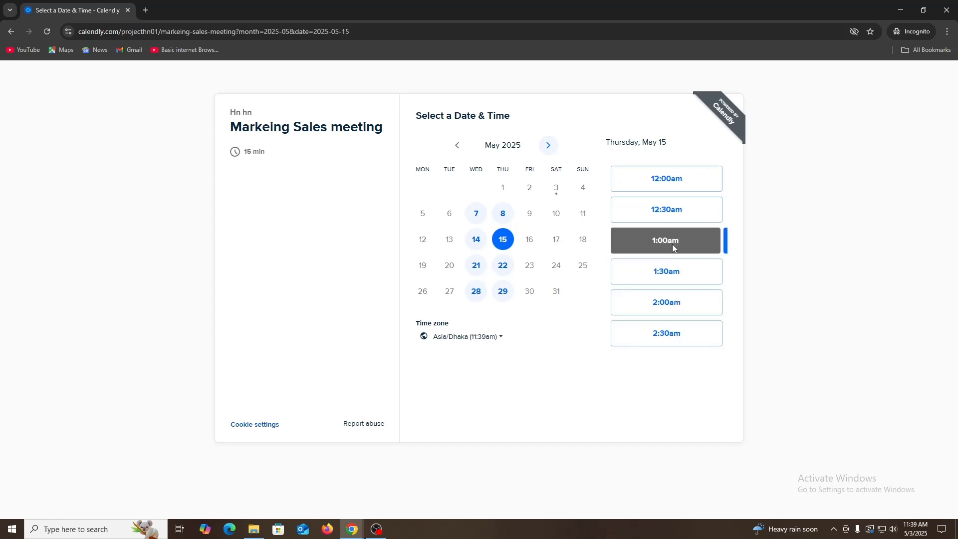
click(690, 248)
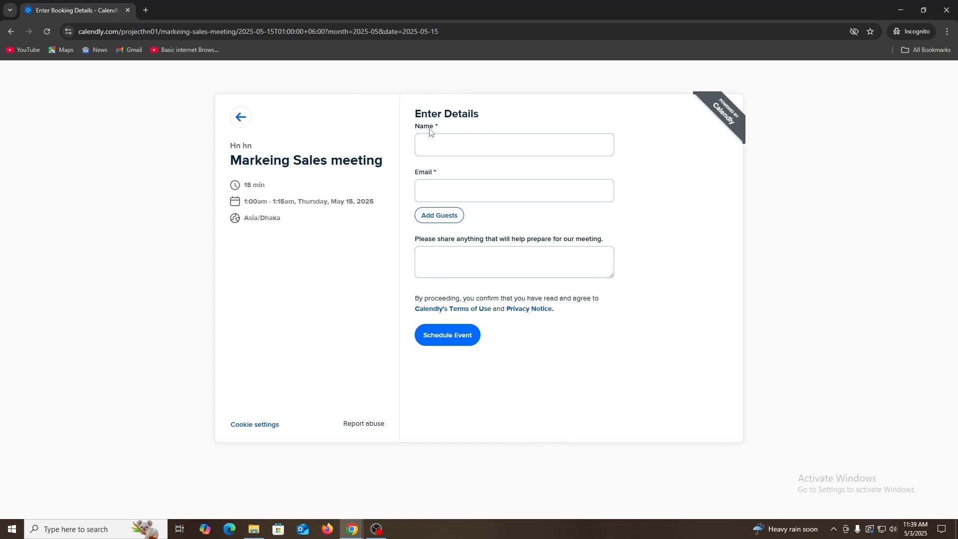
- Enter the invitee's name and e-mail, add "Dome" as the meeting preparation note, and schedule the event
click(457, 148)
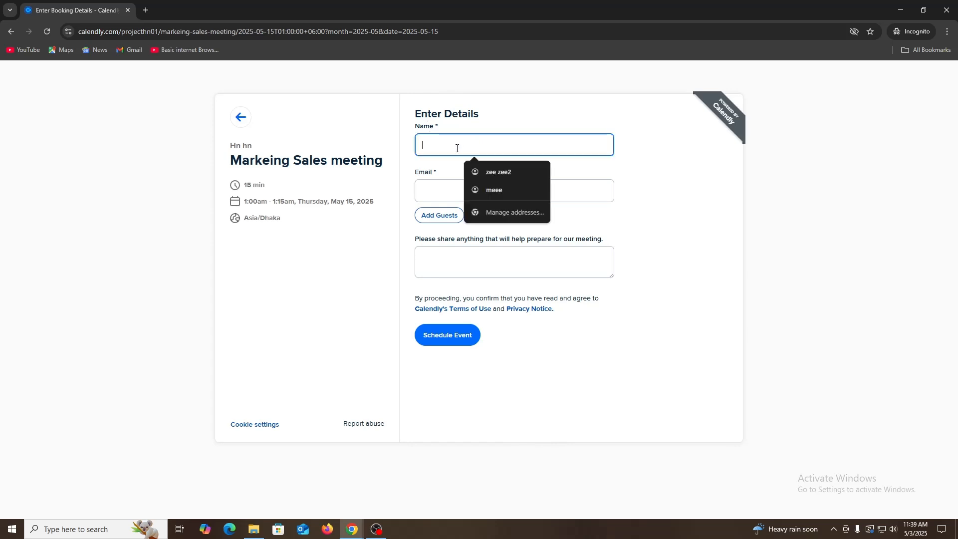
text(MAhim)
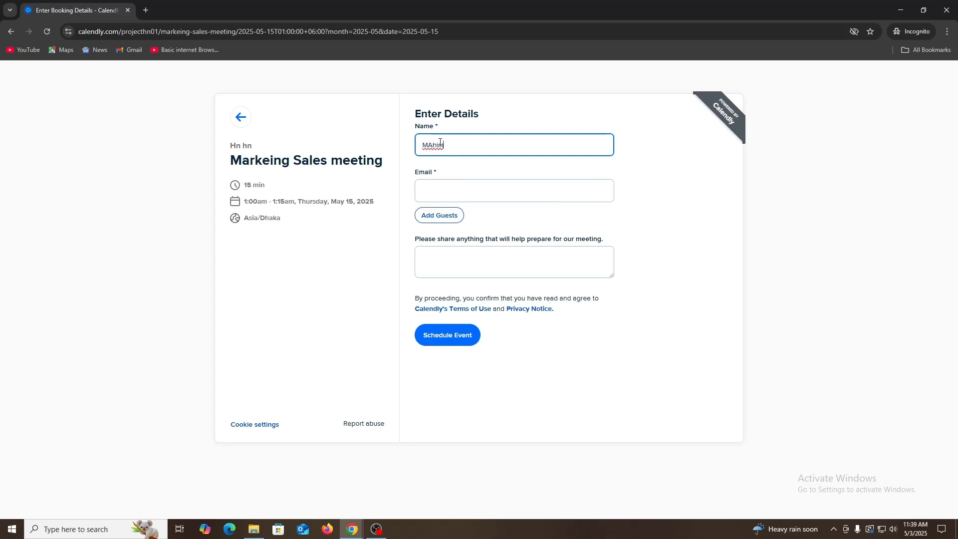
click(458, 189)
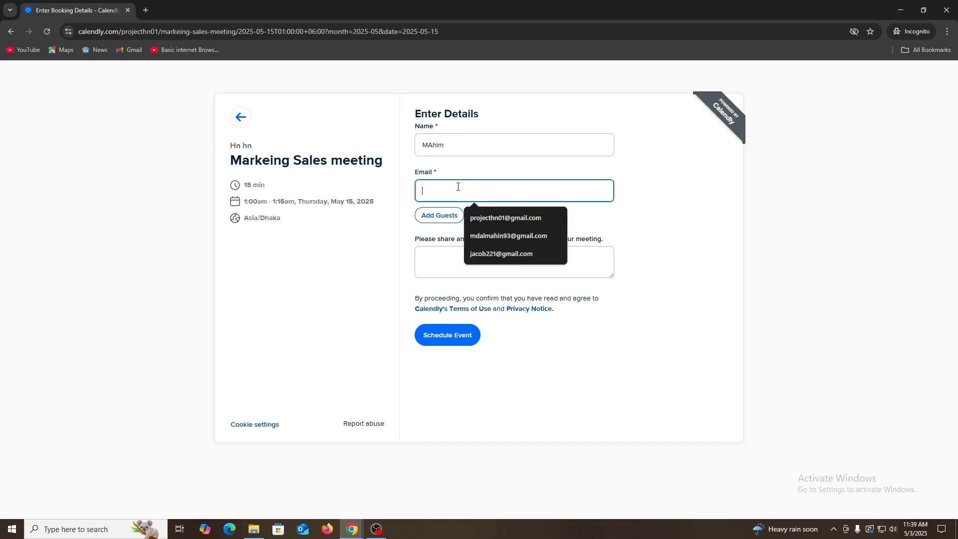
click(502, 235)
click(450, 268)
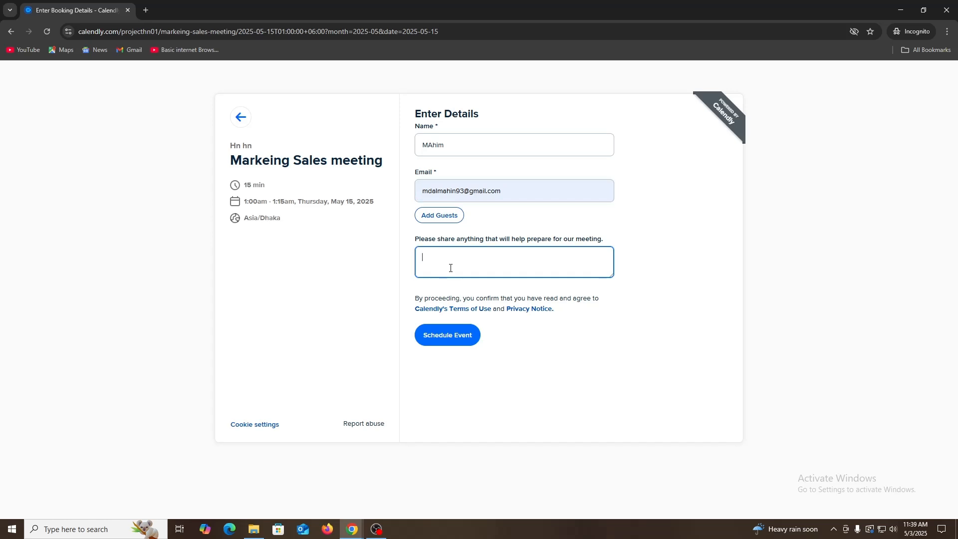
text(Dome)
drag(443, 257, 405, 261)
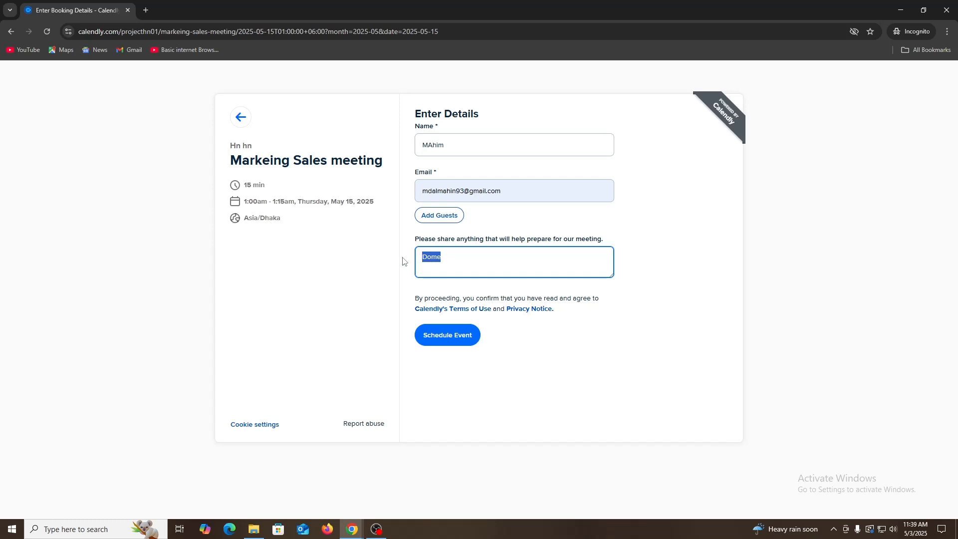
click(349, 276)
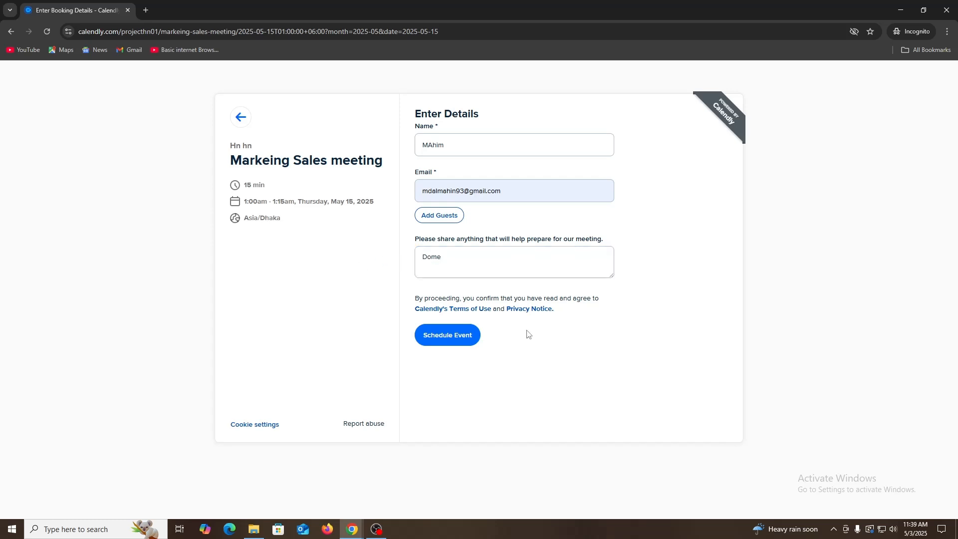
click(455, 345)
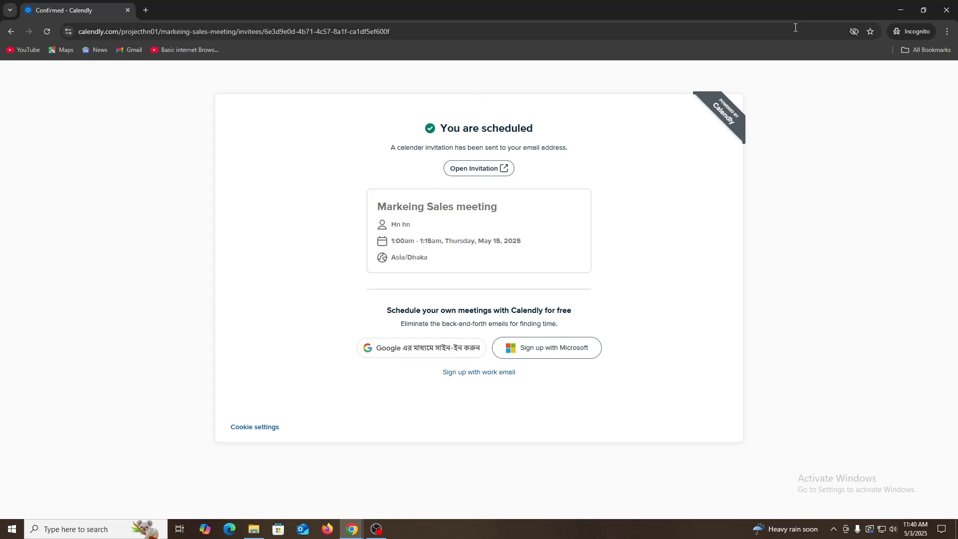
- Minimize the Incognito window and open the Gmail inbox in a new tab of the main browser window
click(910, 4)
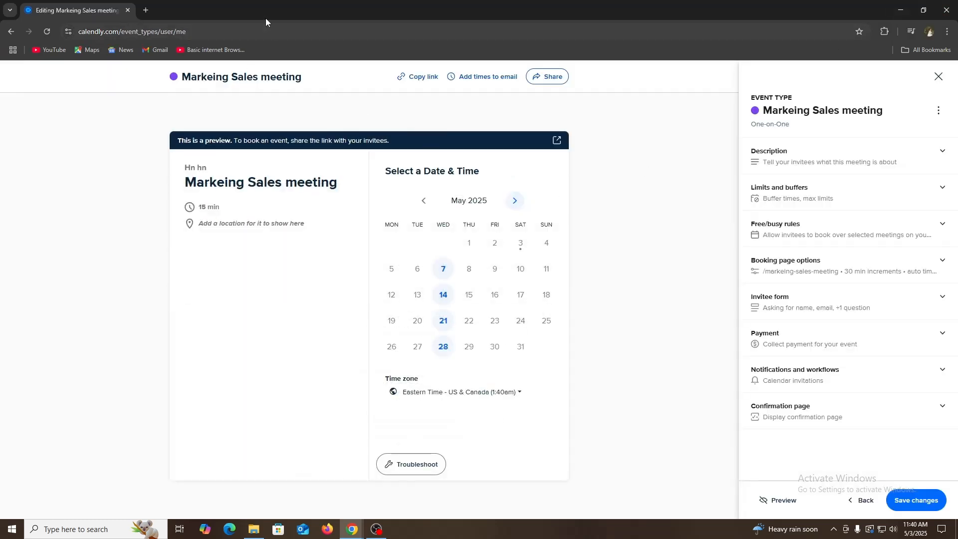
click(146, 11)
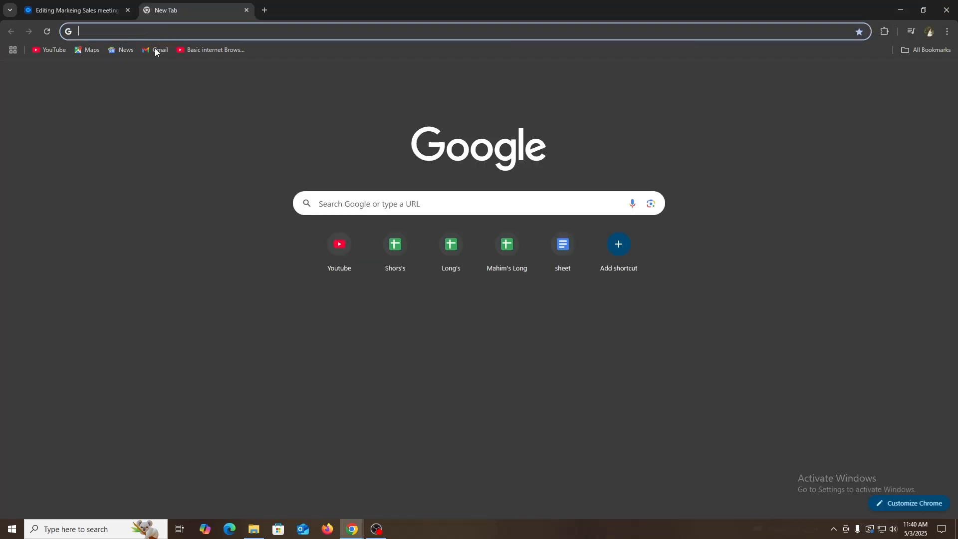
click(152, 52)
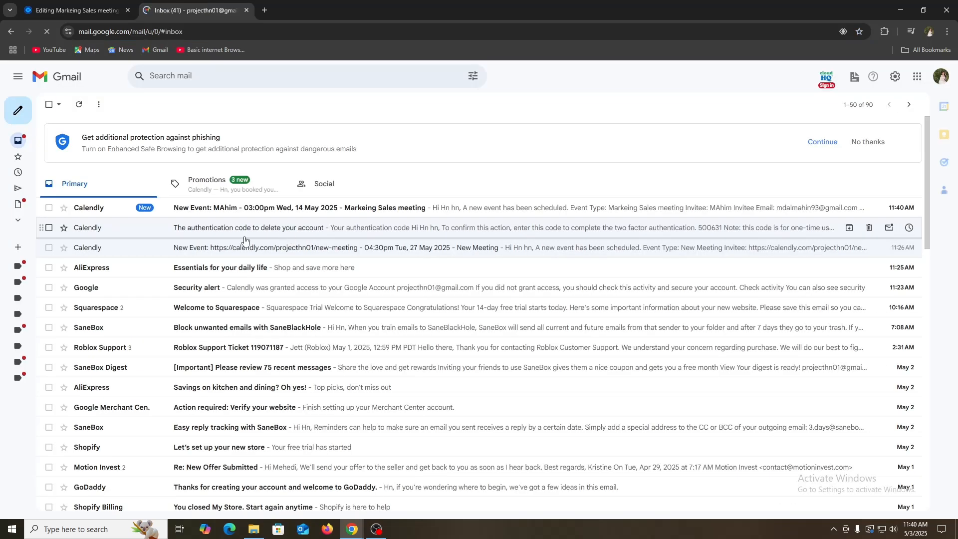
- Open the newest Calendly event notification for the Markeing Sales meeting and check the invitee's name and e-mail
click(107, 214)
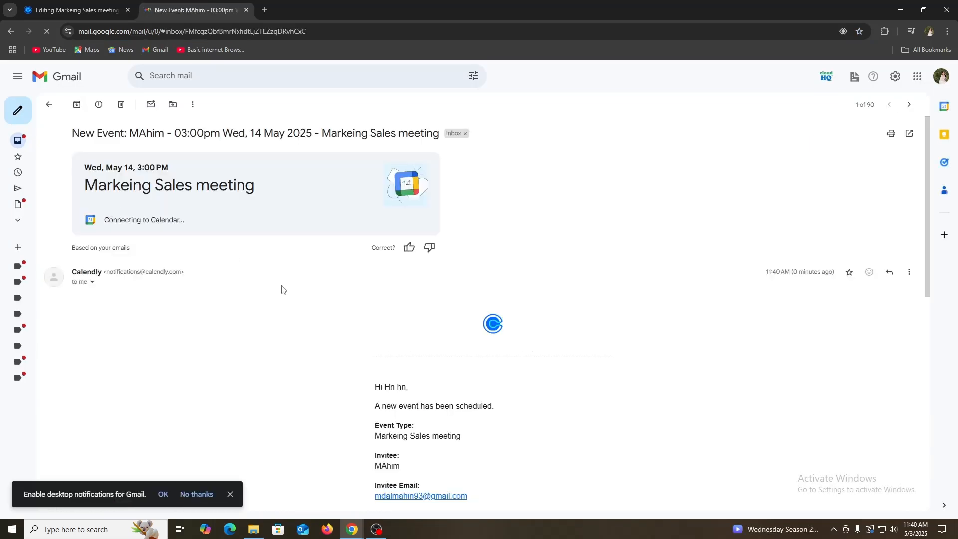
scroll(356, 334, down, 4)
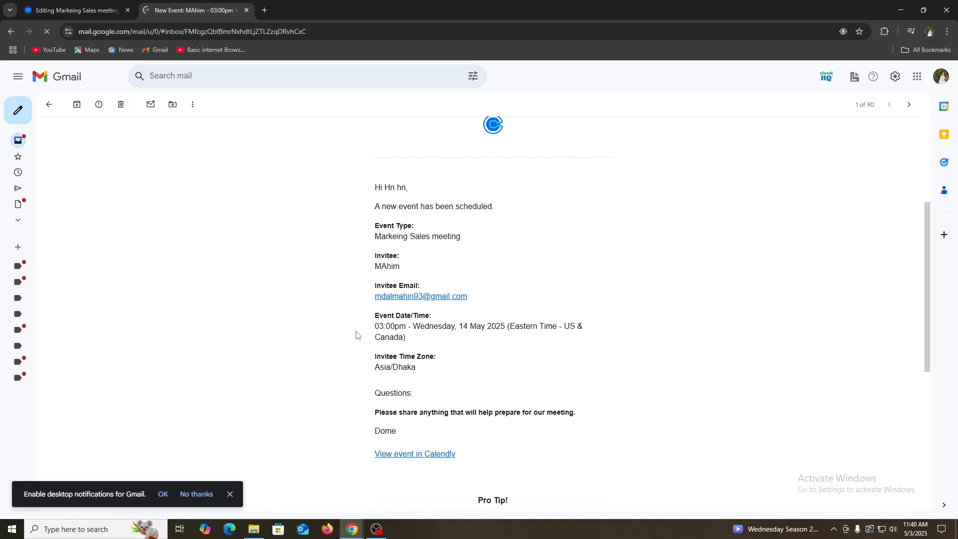
double_click(386, 267)
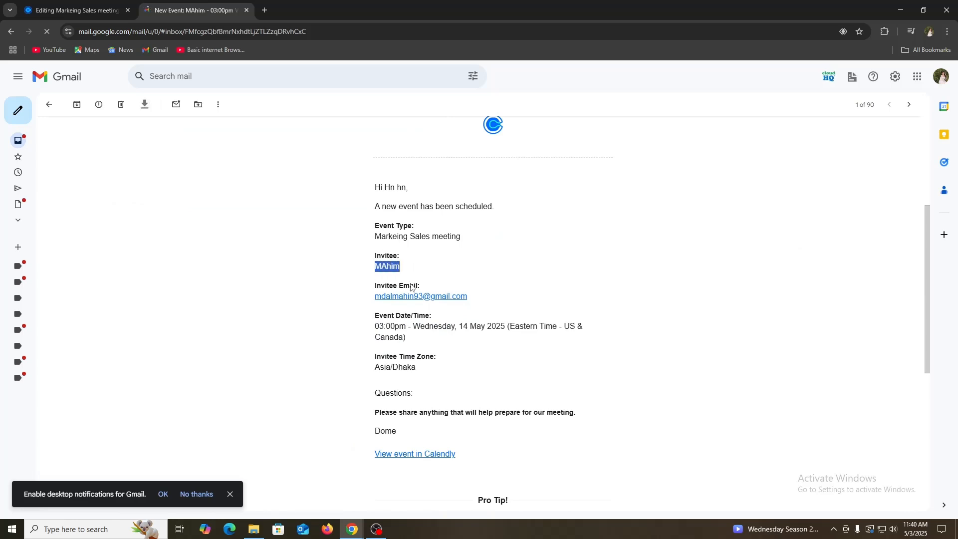
click(374, 303)
- Review the meeting preparation answer and the rest of the notification, and return to the event type editor in Calendly
scroll(319, 391, down, 2)
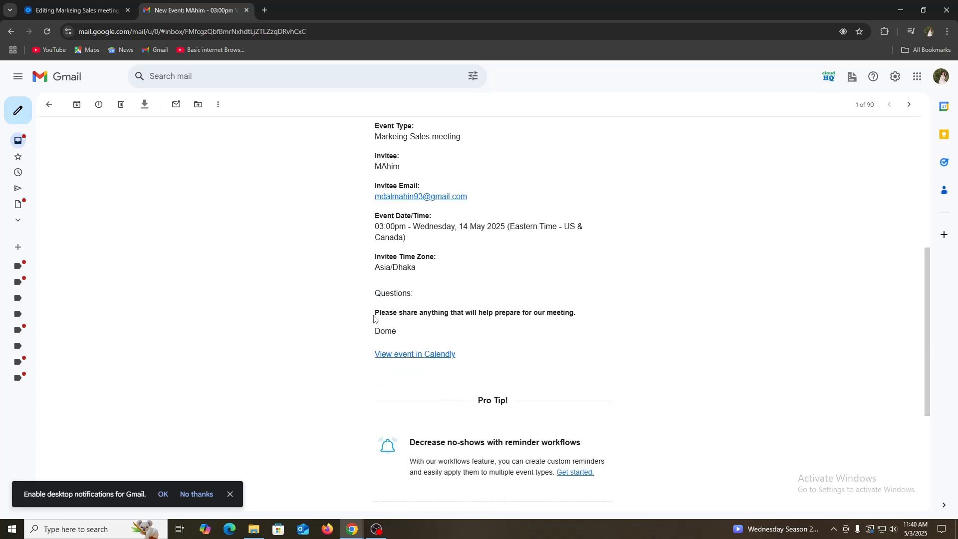
drag(375, 315, 579, 312)
click(578, 312)
scroll(536, 362, down, 3)
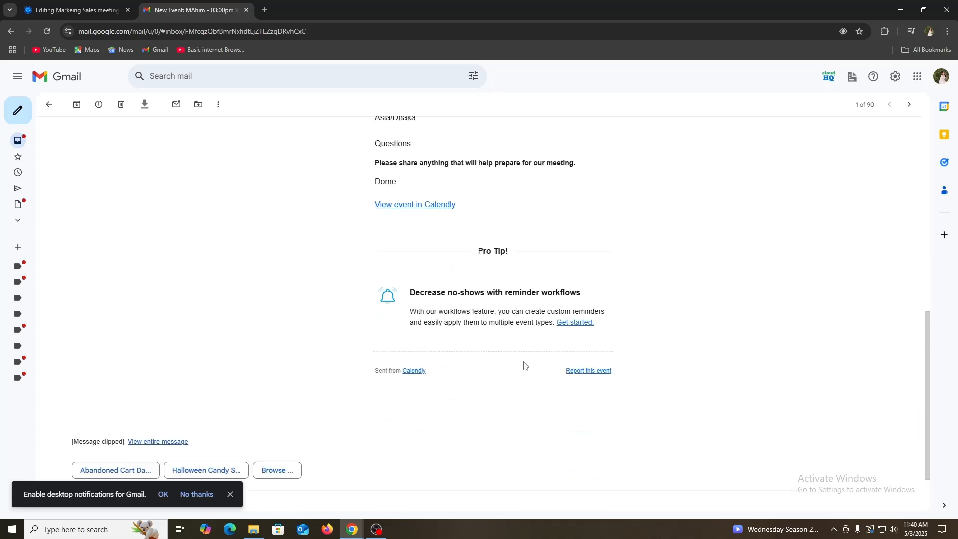
scroll(524, 365, up, 3)
scroll(511, 363, up, 2)
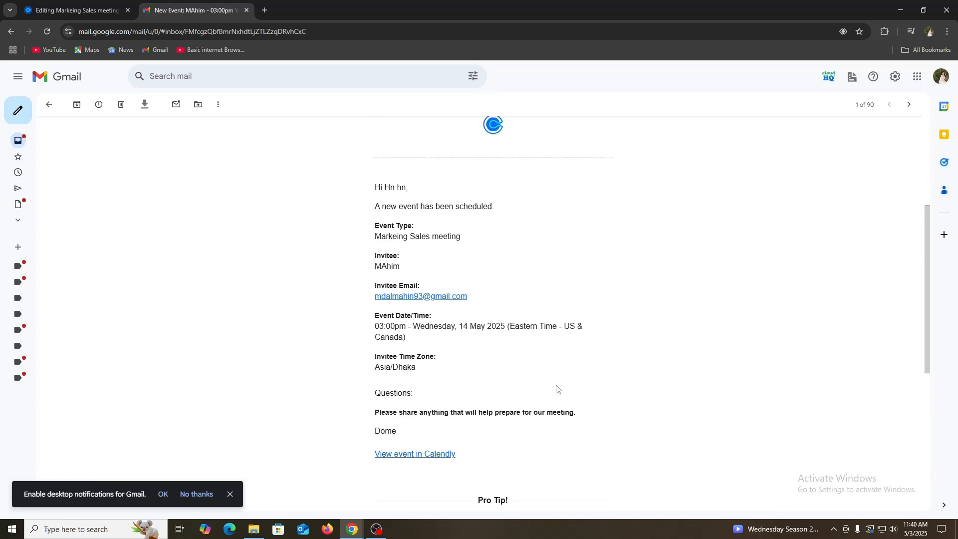
scroll(559, 388, up, 4)
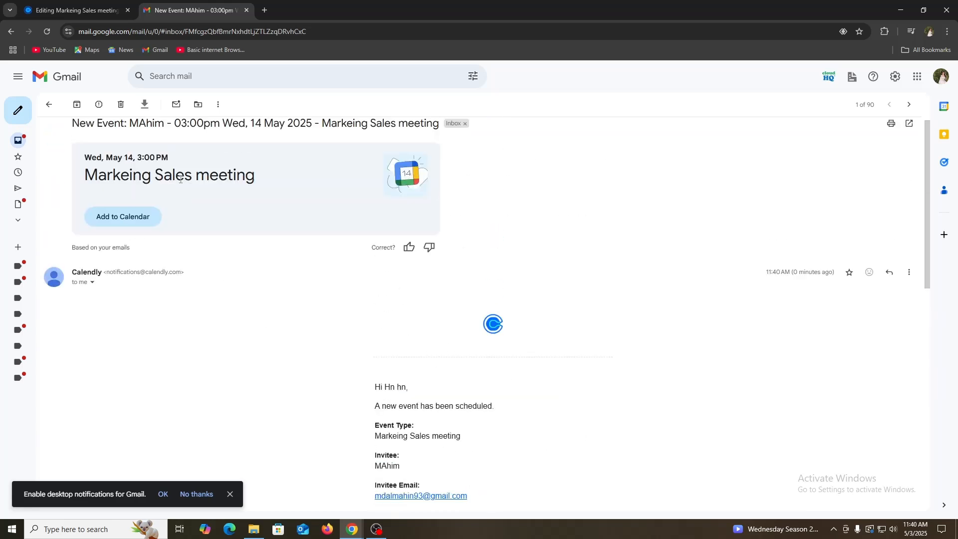
scroll(278, 229, up, 1)
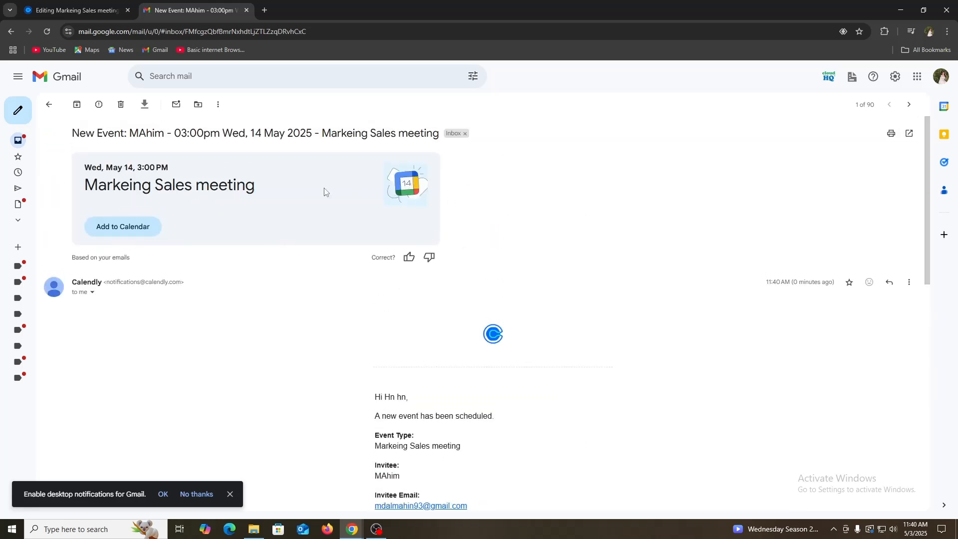
click(75, 10)
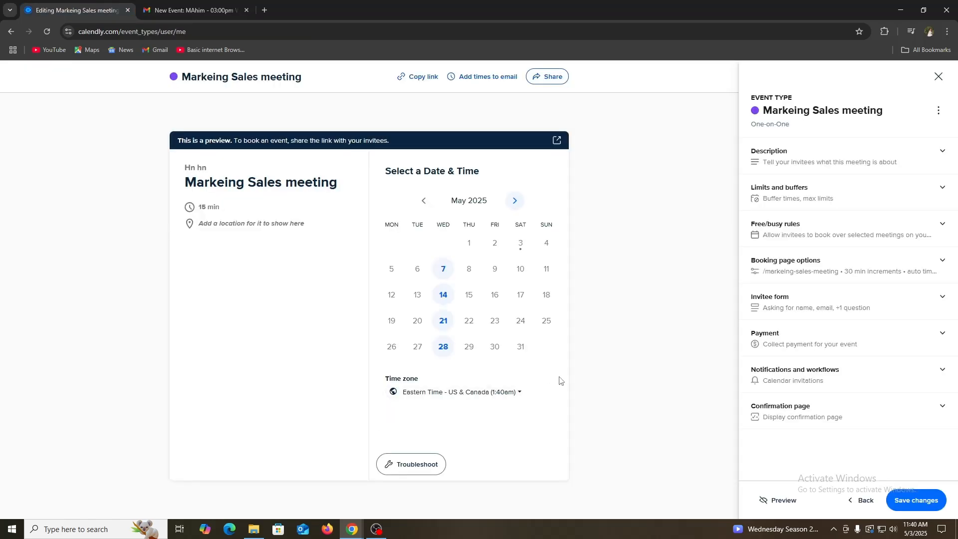